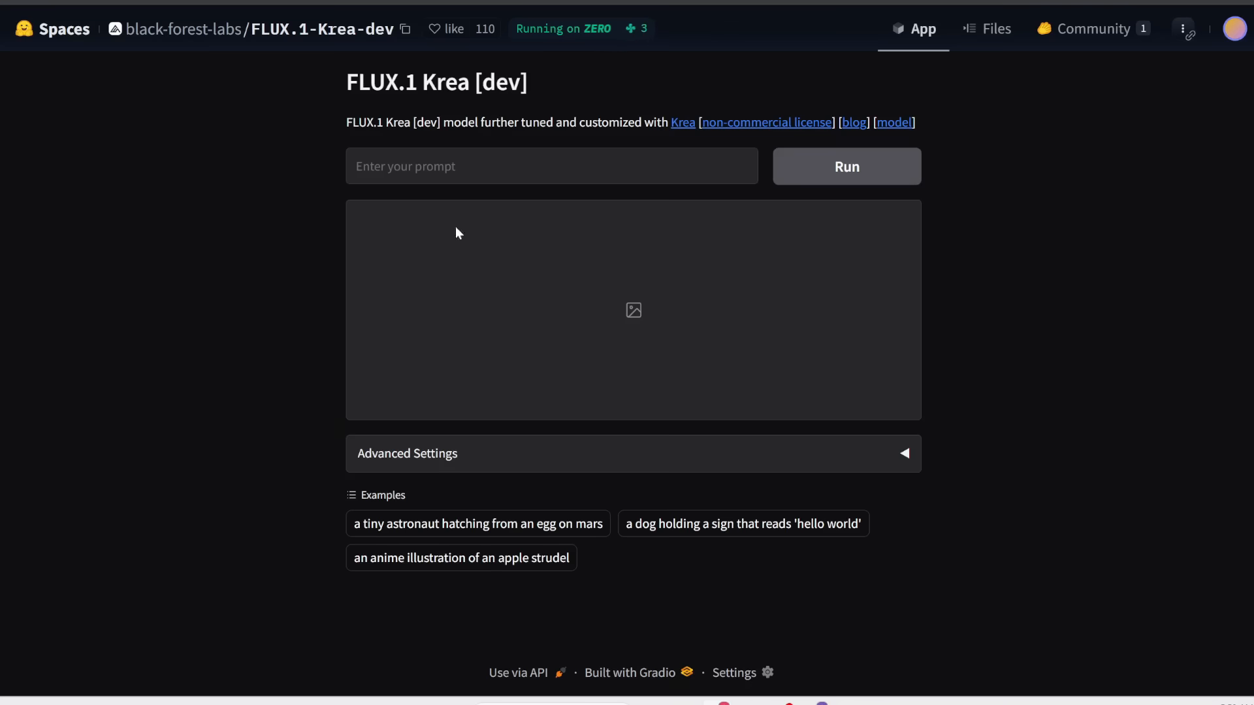
Step: Review the FLUX.1 Krea [dev] Space's prompt and advanced settings, plus the model card's description, key features and license
left_click(456, 159)
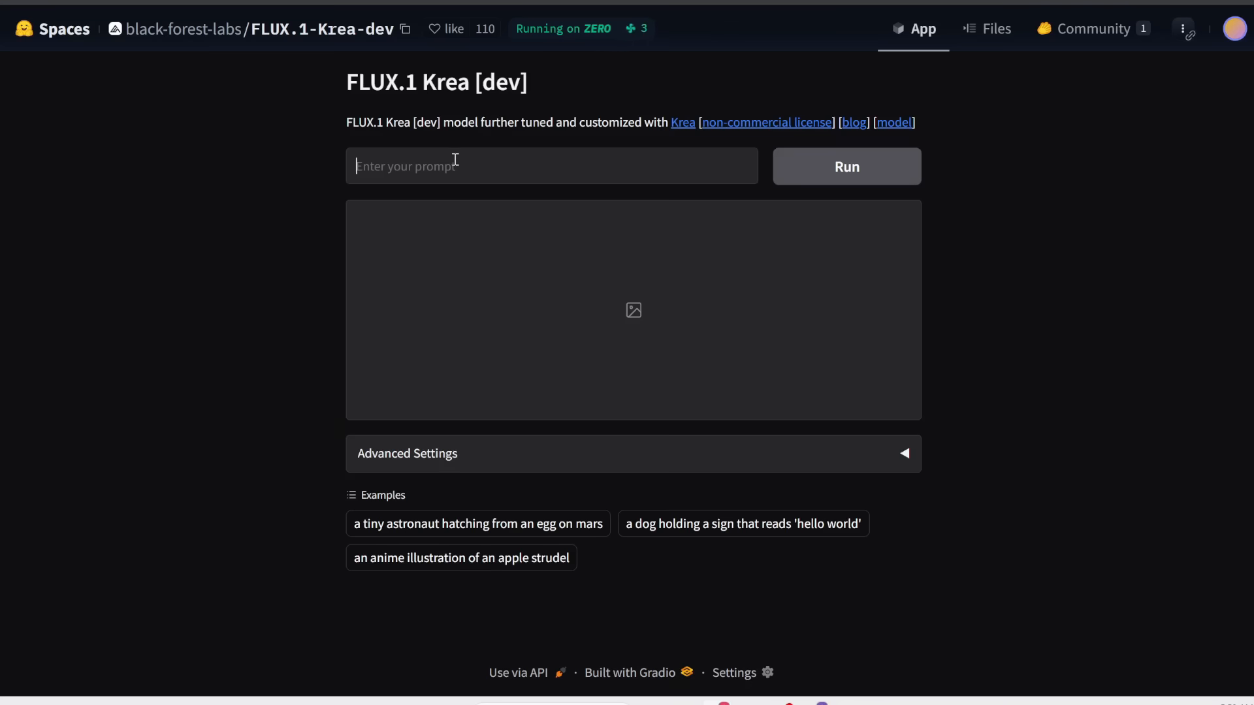
left_click(889, 444)
scroll(889, 443, "down", 3)
scroll(786, 385, "up", 3)
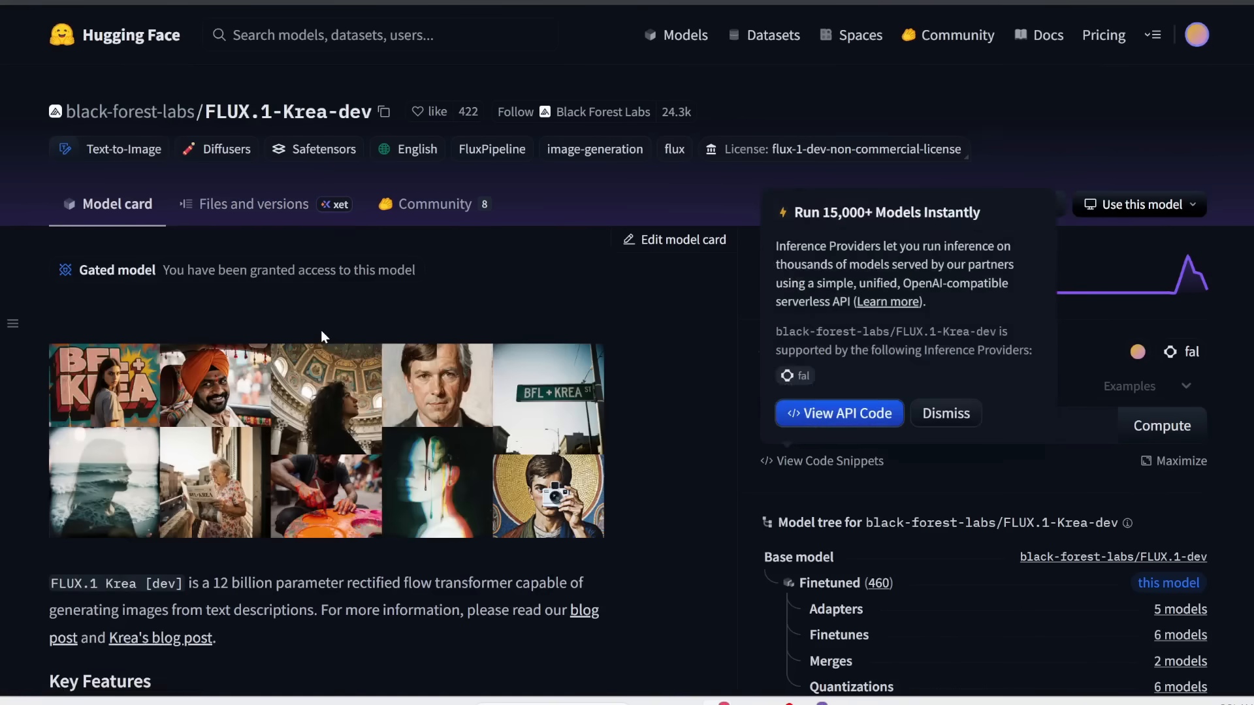
scroll(322, 336, "down", 3)
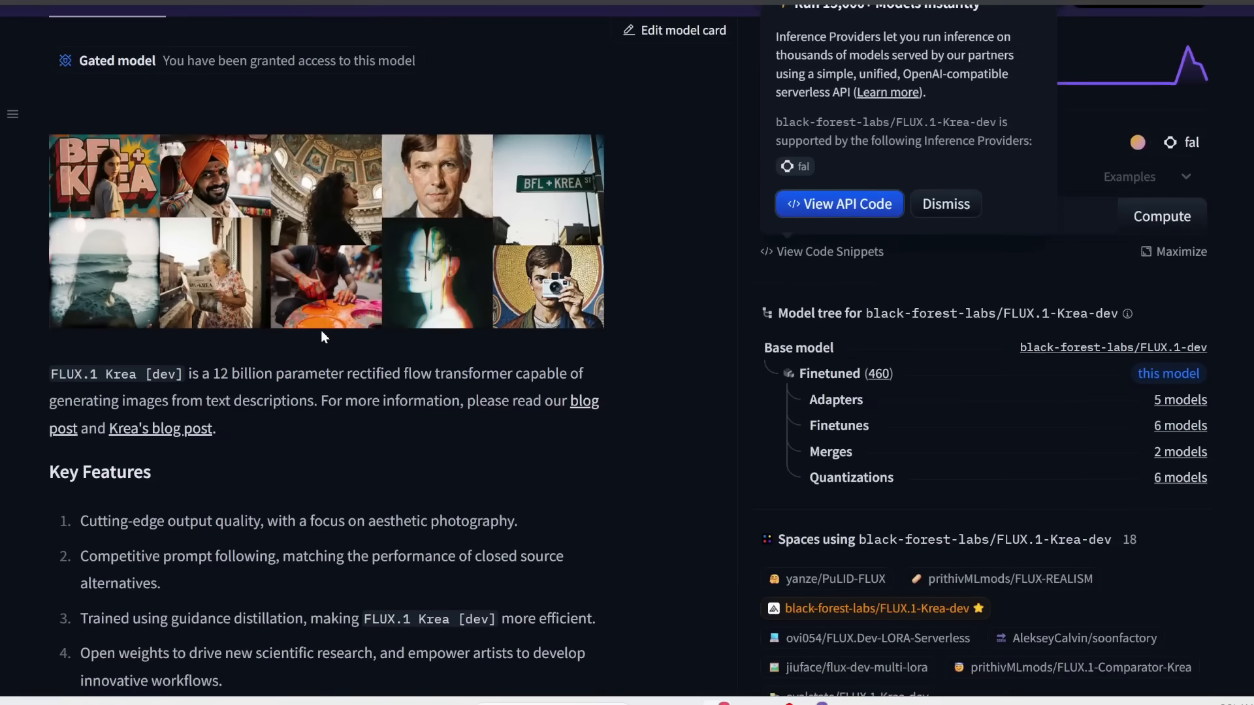
scroll(321, 331, "down", 2)
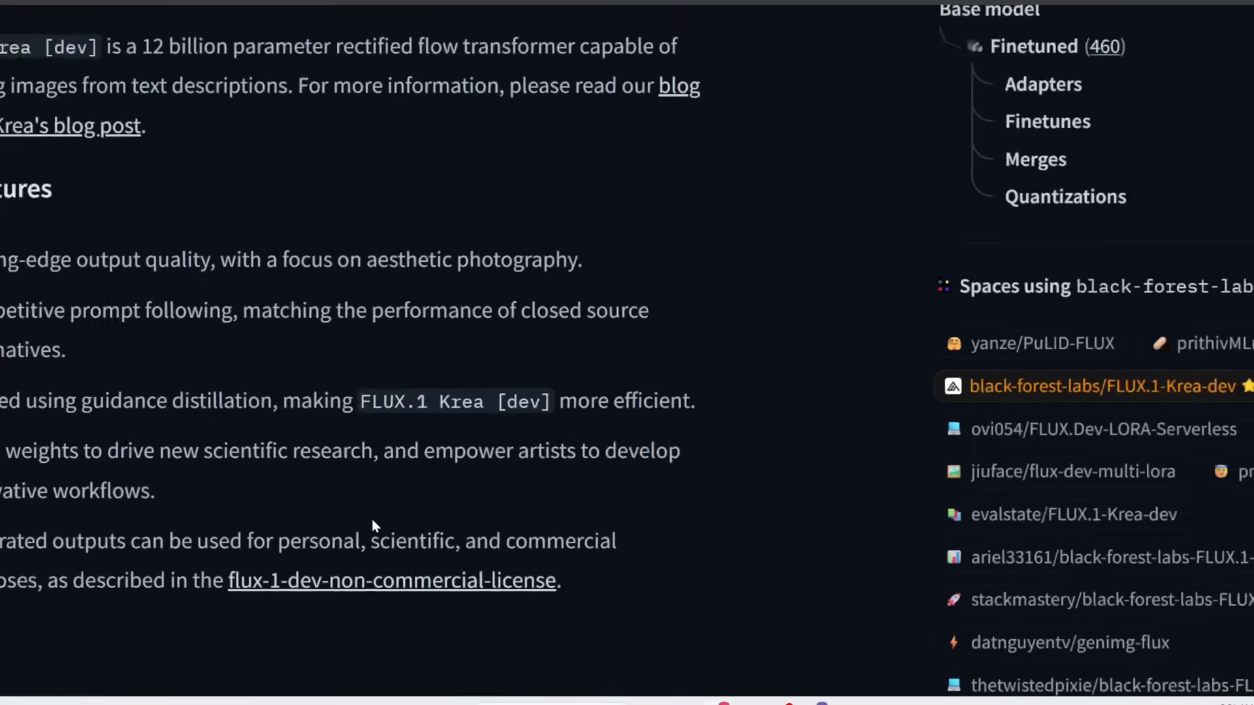
scroll(371, 519, "up", 1)
scroll(371, 519, "down", 3)
scroll(371, 519, "left", 1)
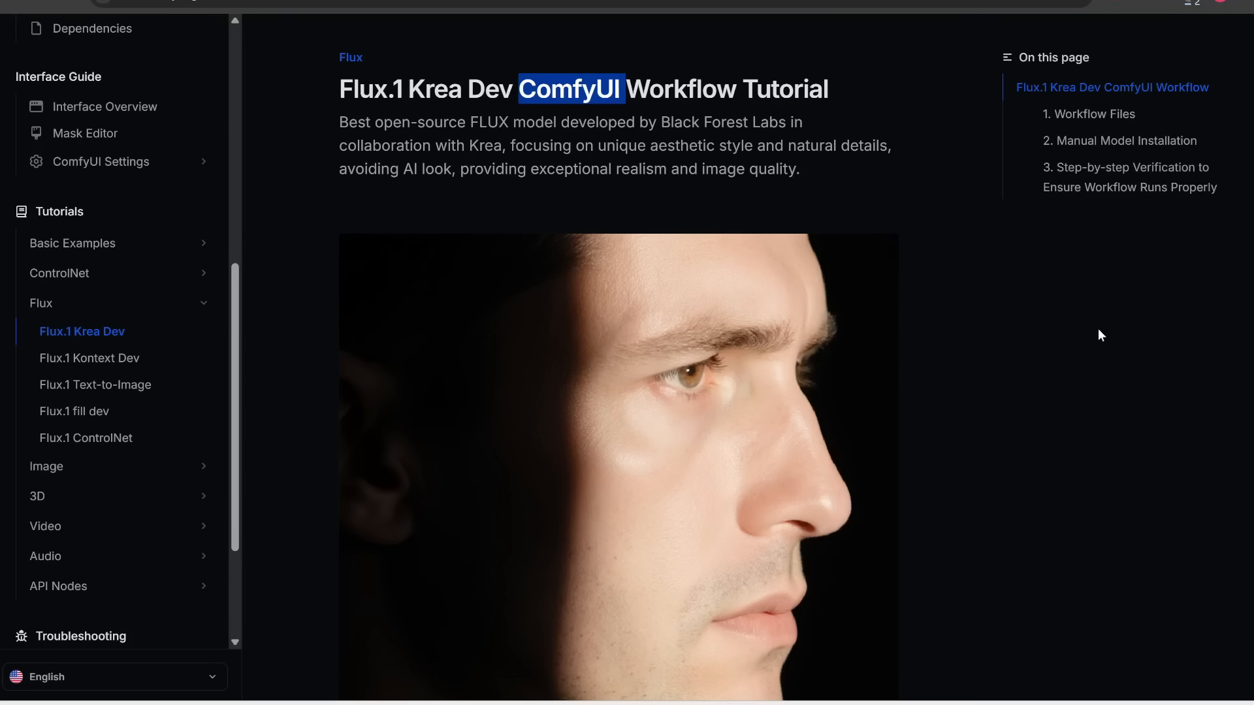
Step: Open the flux1-krea-dev_fp8_scaled.safetensors file page from the Manual Model Installation section of the Flux.1 Krea Dev ComfyUI tutorial
left_click(860, 187)
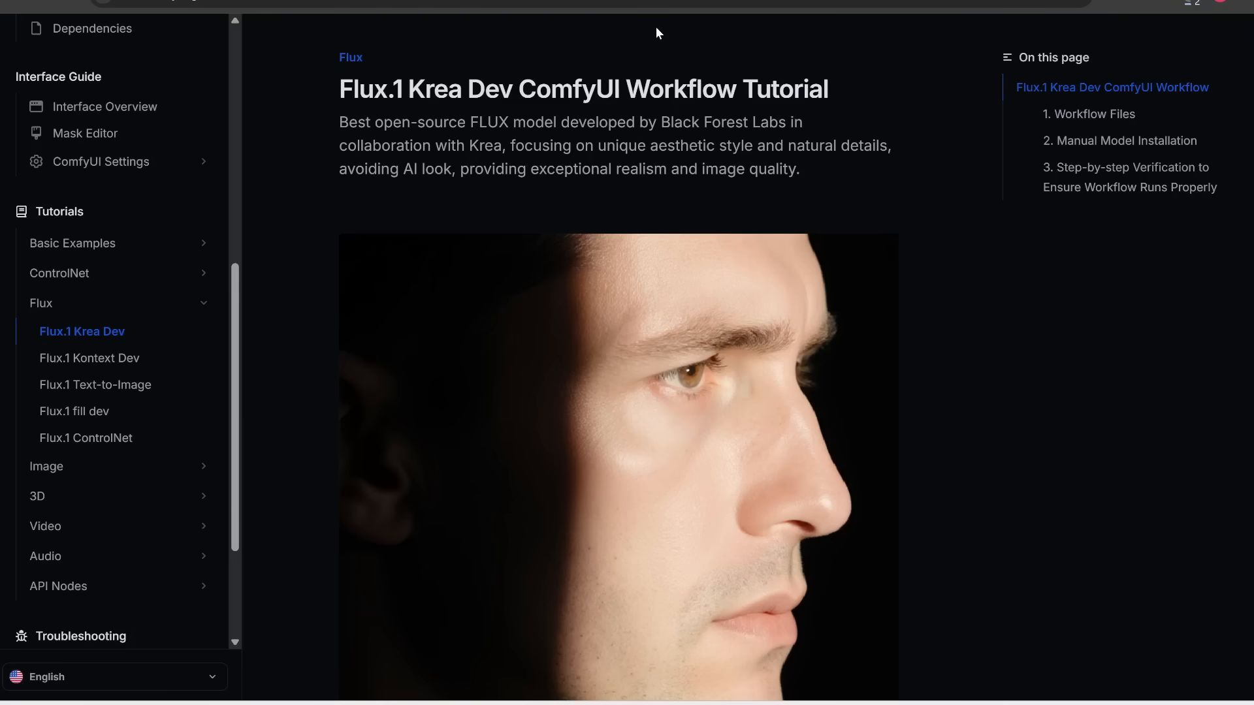
scroll(784, 150, "down", 7)
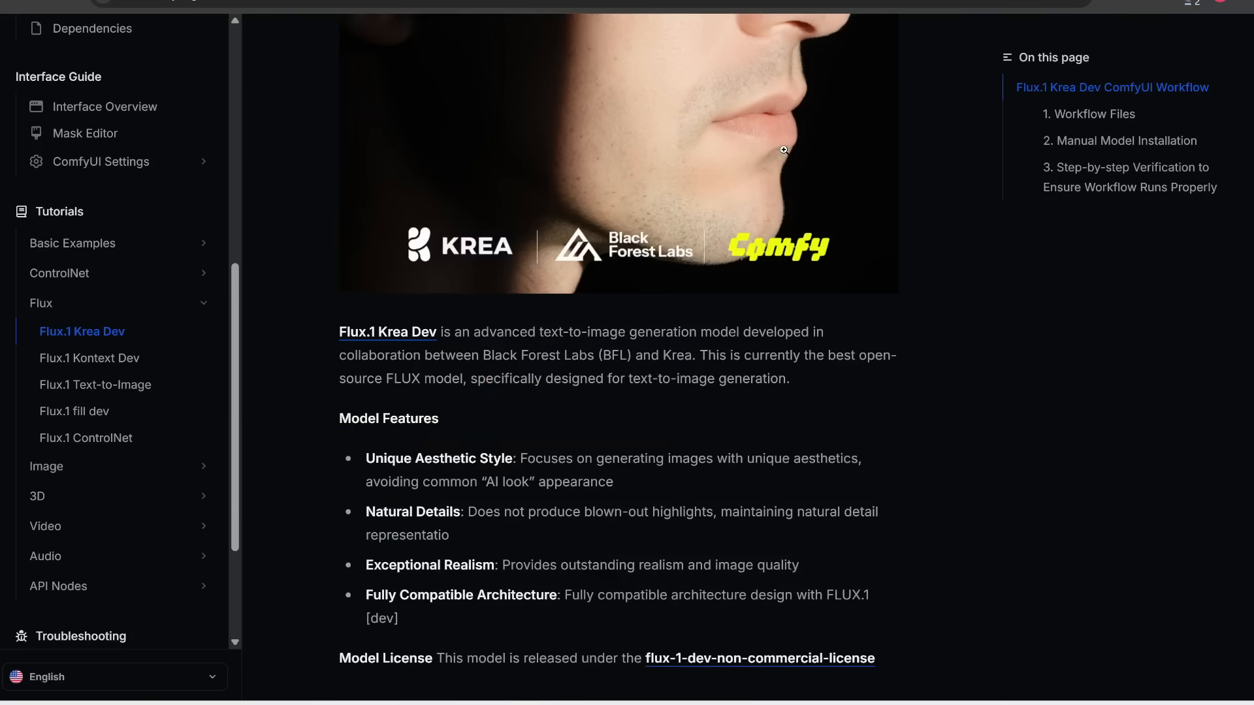
scroll(782, 276, "down", 12)
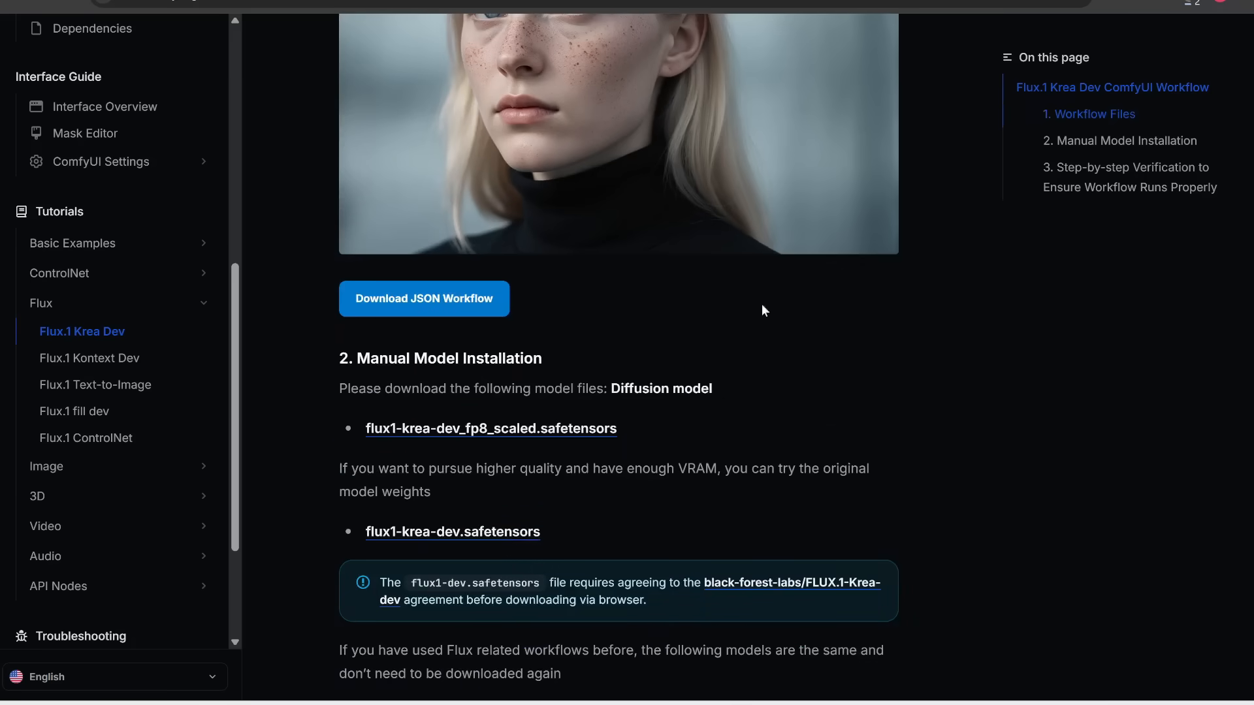
scroll(703, 340, "down", 1)
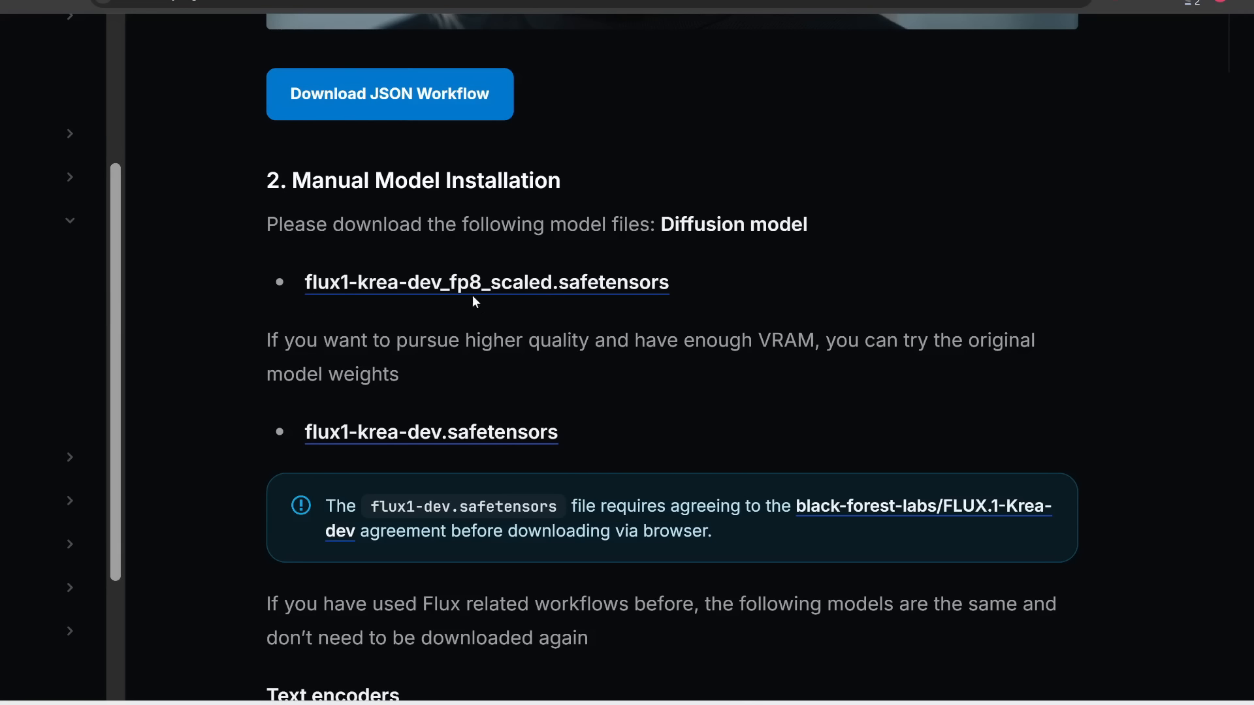
left_click(518, 299)
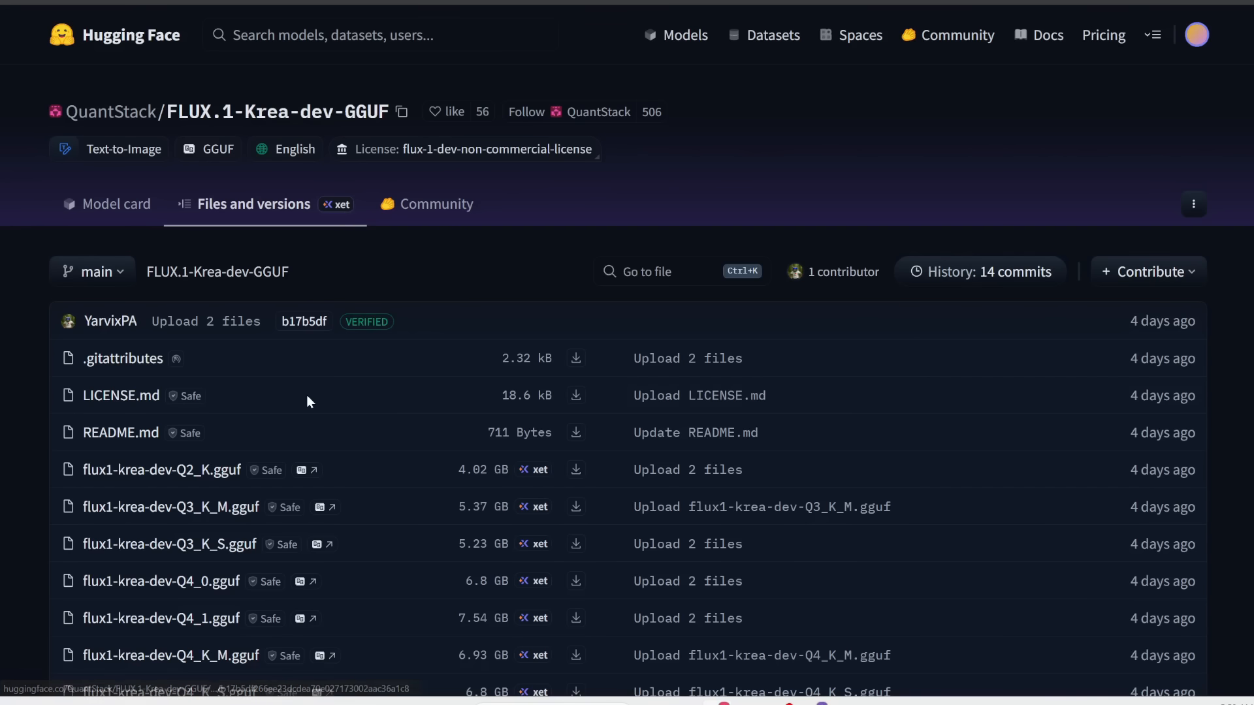
Step: Examine the quantized GGUF files and their sizes in the QuantStack/FLUX.1-Krea-dev-GGUF repository, focusing on the Q2 and Q3 versions
scroll(116, 130, "down", 5)
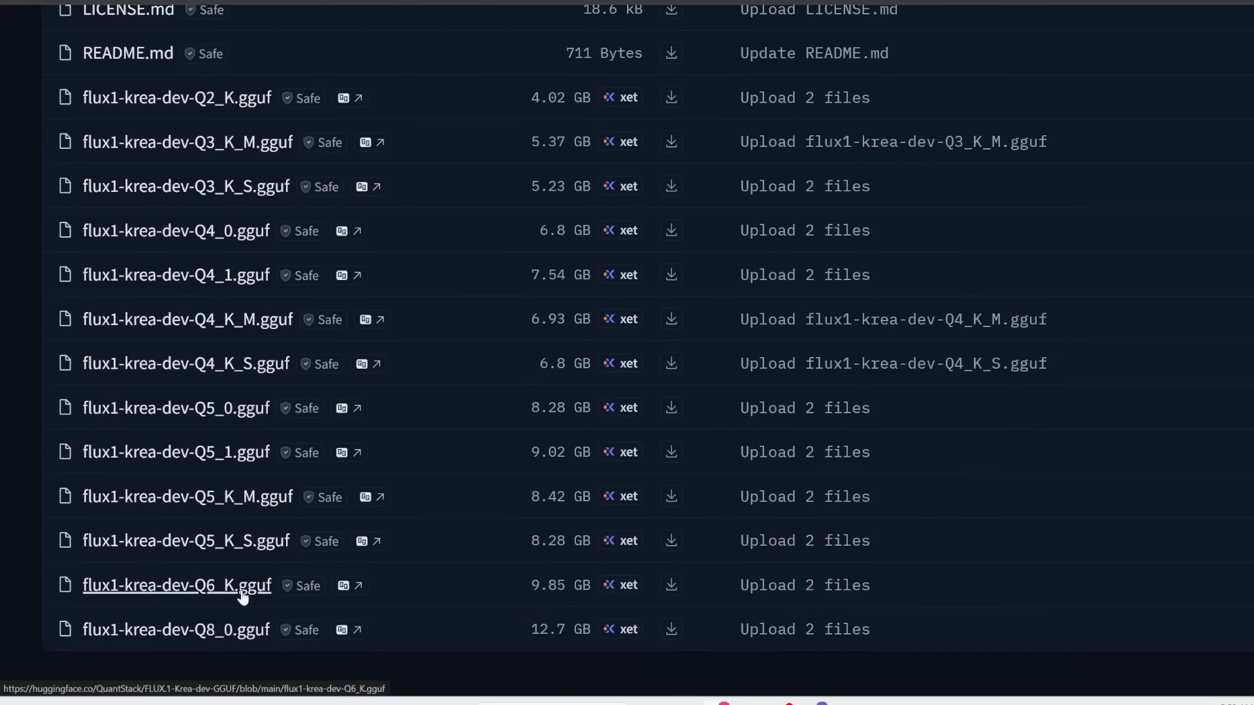
scroll(509, 629, "up", 3)
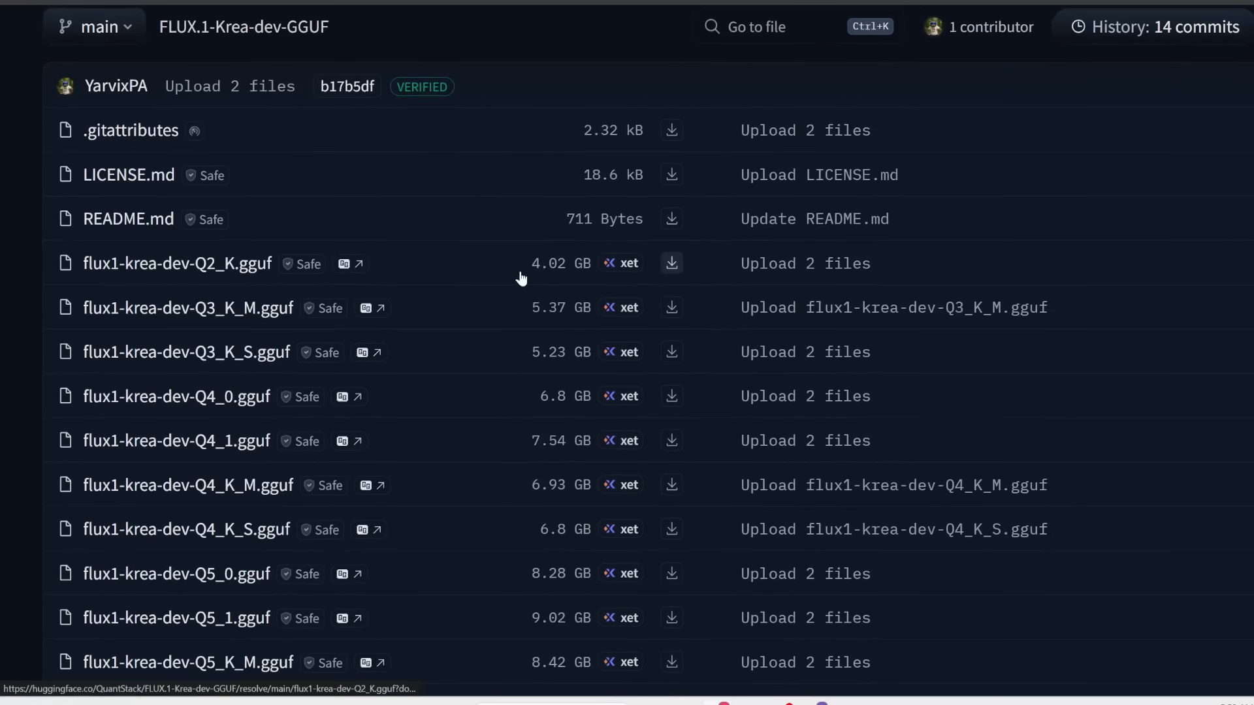
left_click_drag(39, 265, 454, 347)
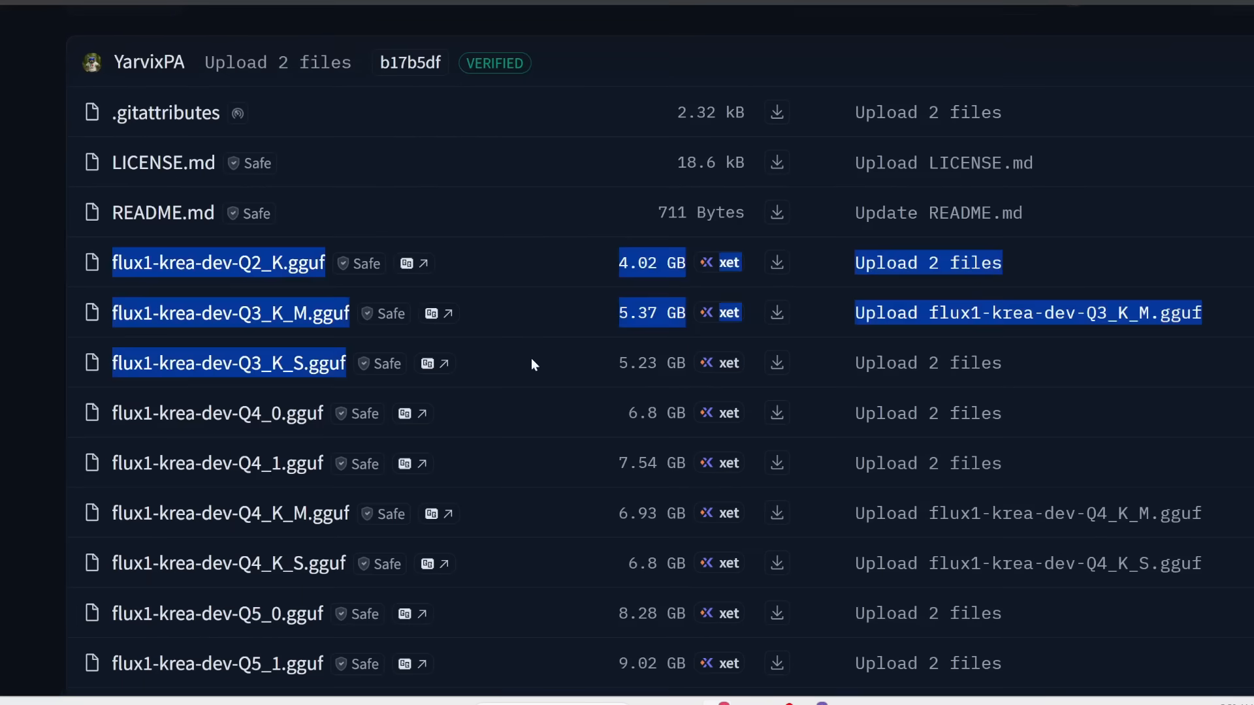
left_click_drag(531, 364, 683, 370)
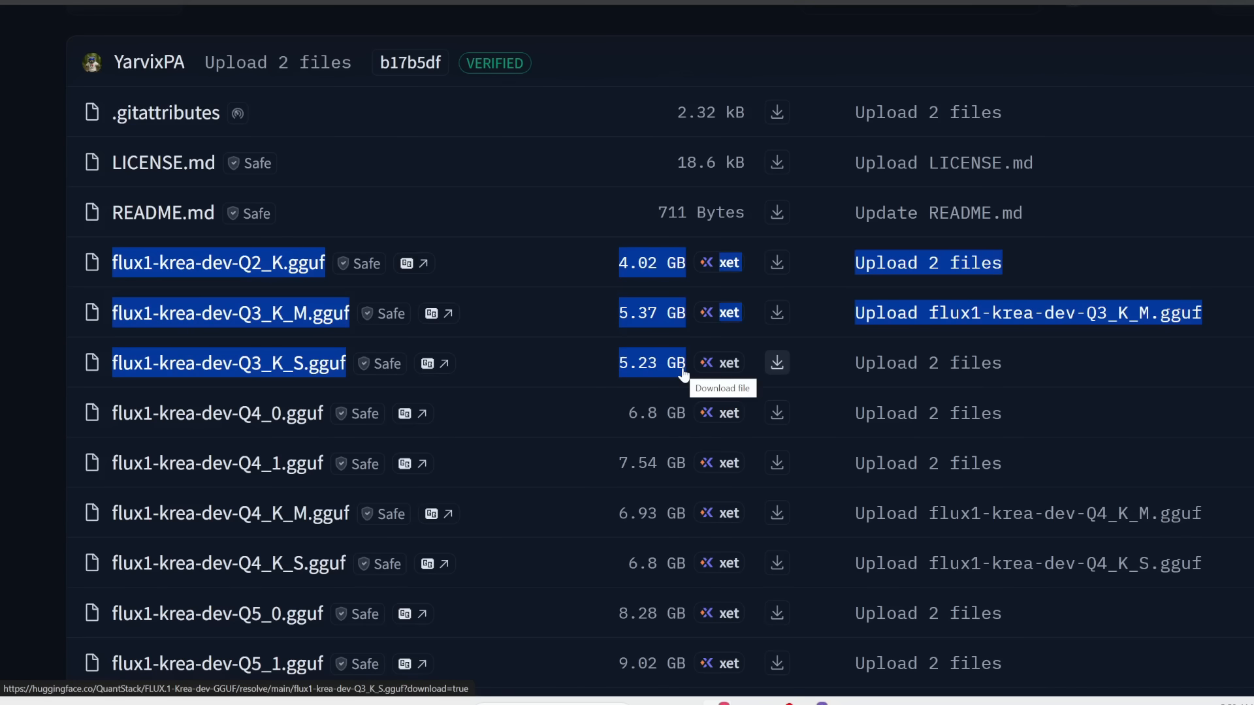
left_click(37, 271)
scroll(37, 272, "up", 4)
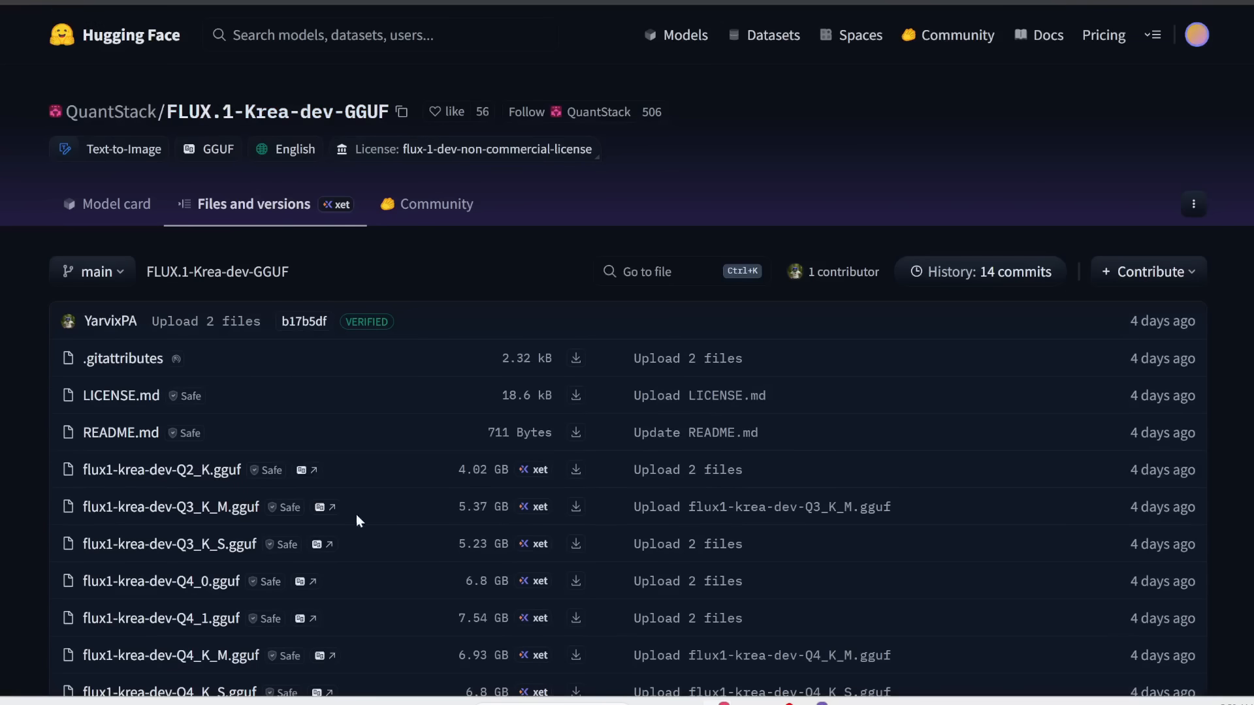
scroll(380, 540, "down", 2)
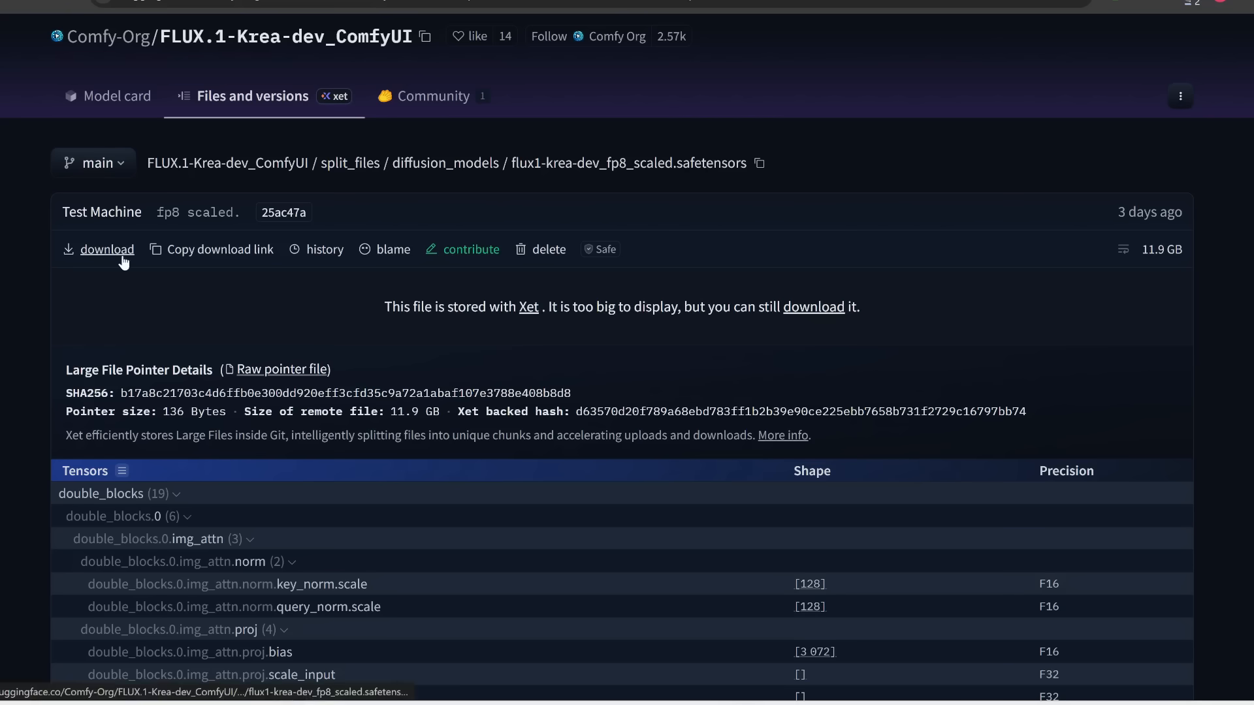
Step: Download flux1-krea-dev_fp8_scaled.safetensors into the ComfyUI/models/diffusion_models folder
left_click(123, 259)
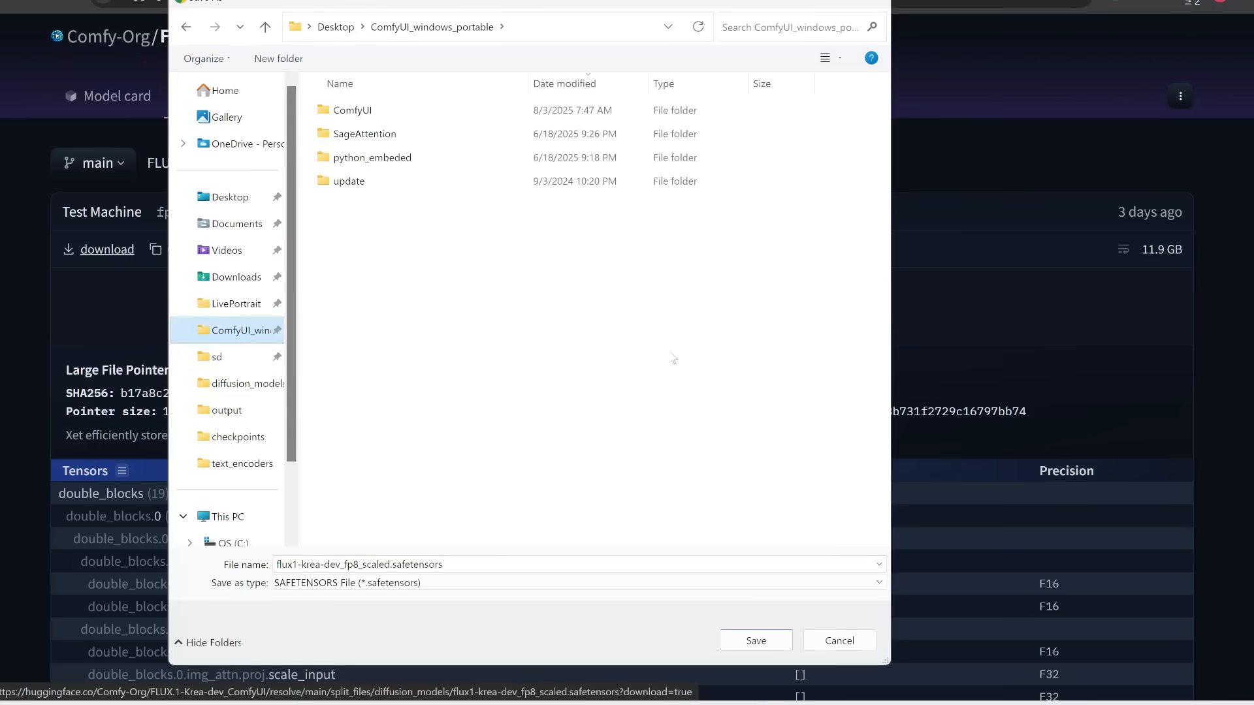
double_click(370, 117)
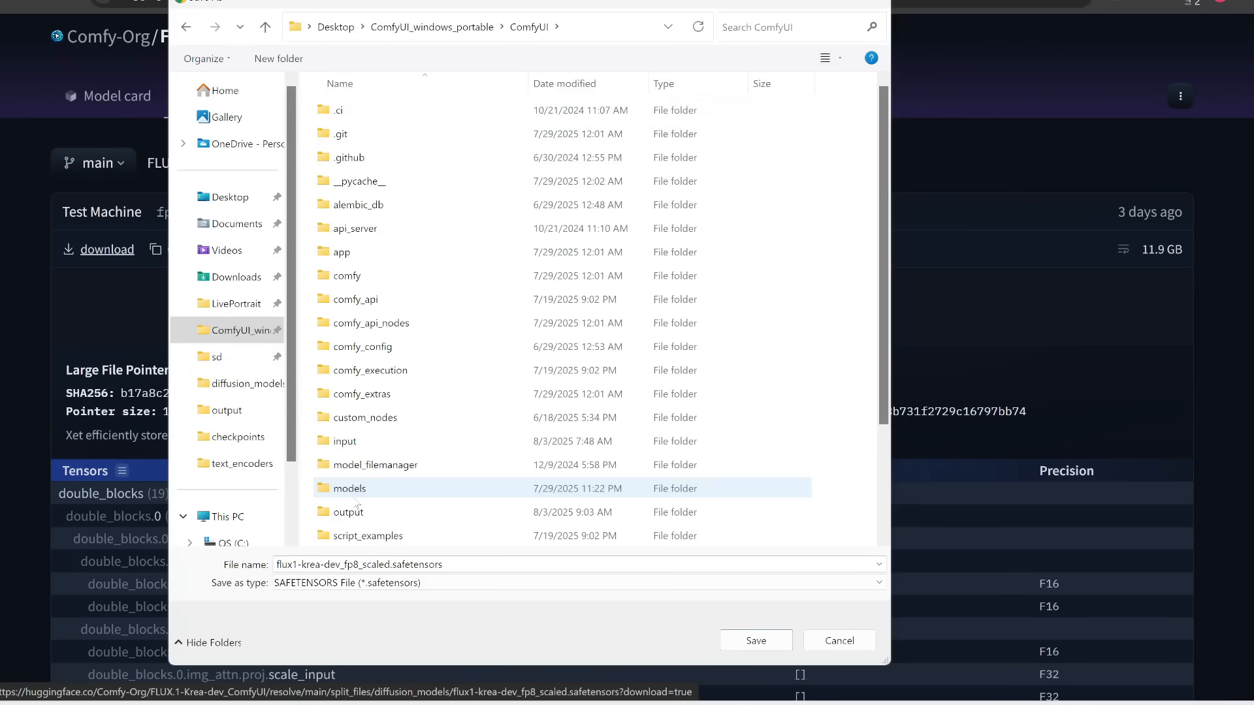
double_click(353, 490)
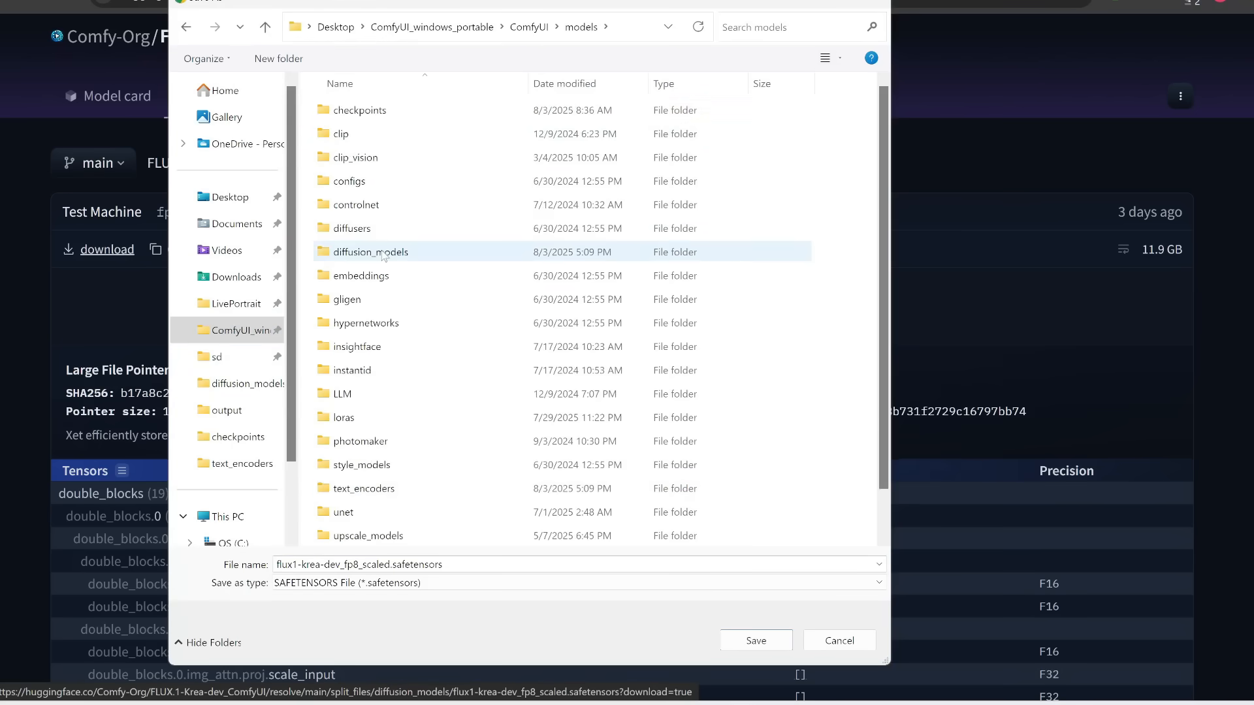
double_click(384, 254)
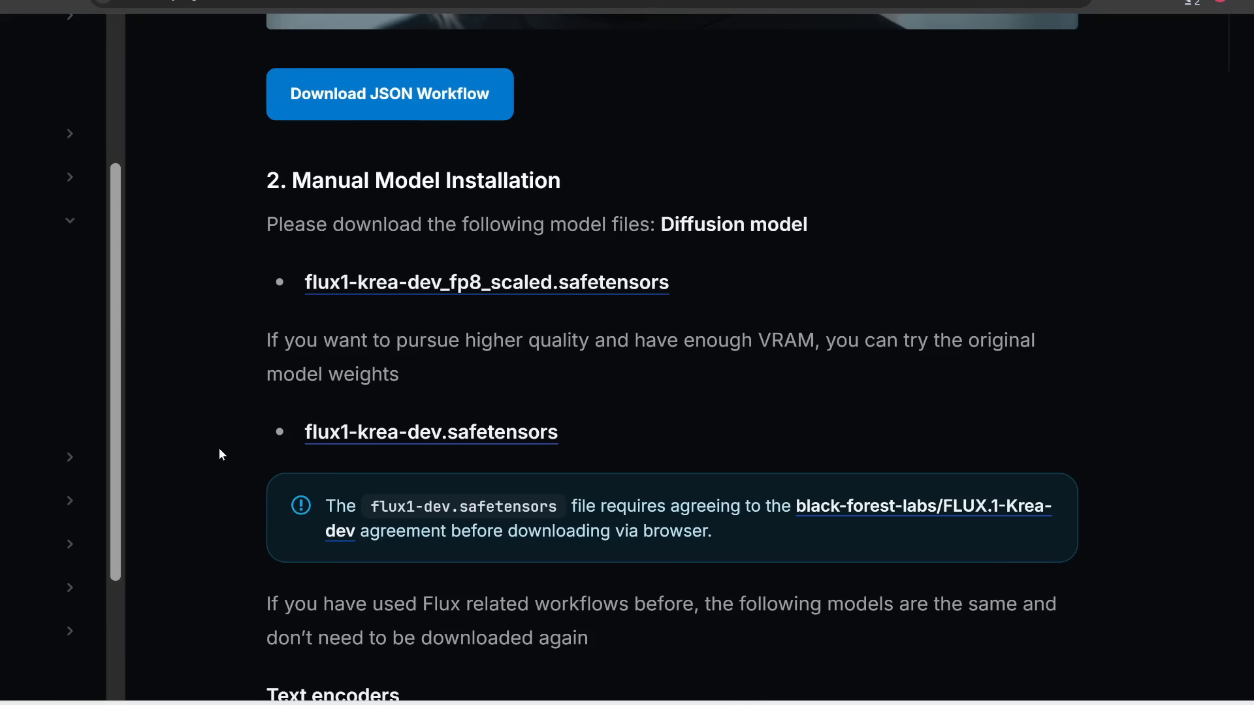
Step: Start the clip_l.safetensors text encoder download and choose ComfyUI/models/text_encoders as its save location
scroll(218, 448, "down", 5)
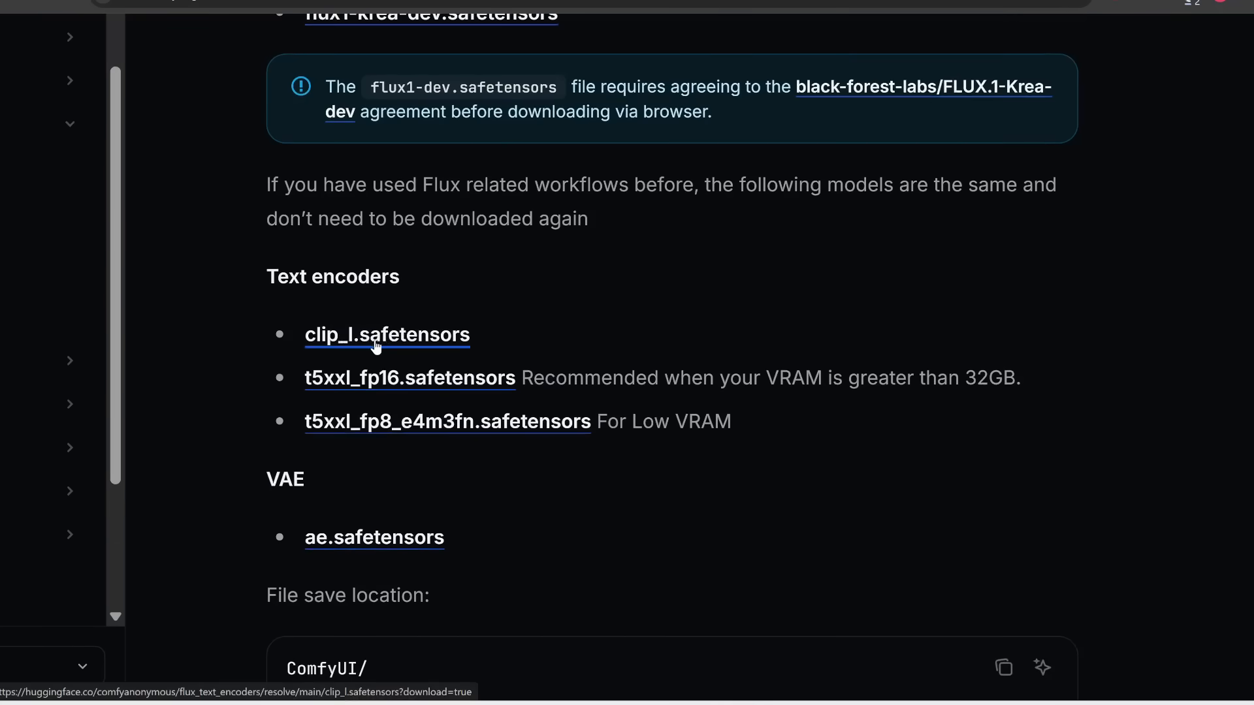
left_click(385, 336)
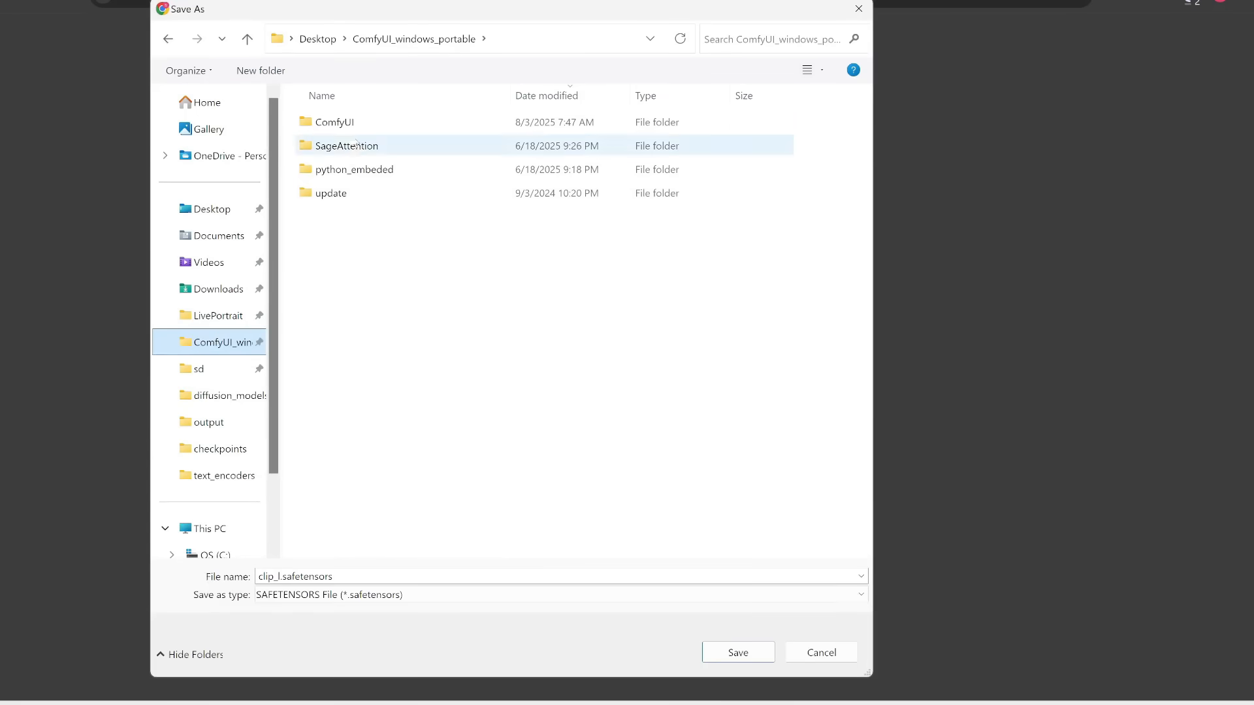
double_click(334, 123)
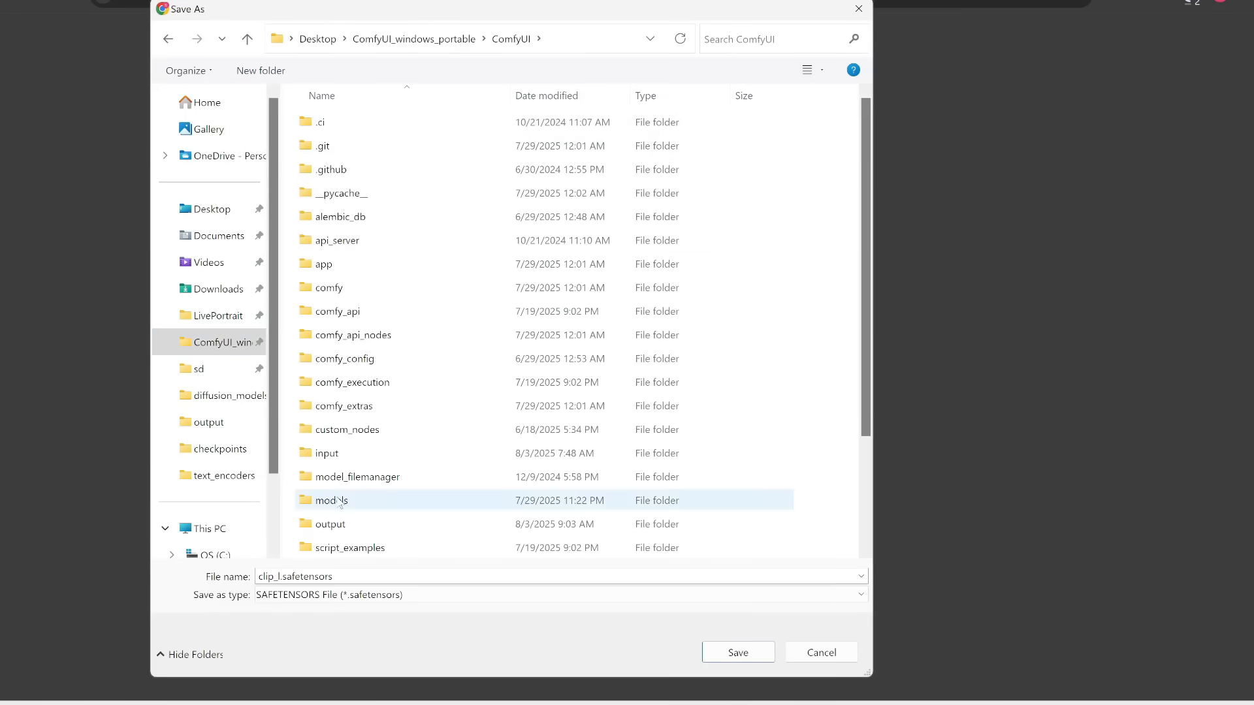
double_click(340, 502)
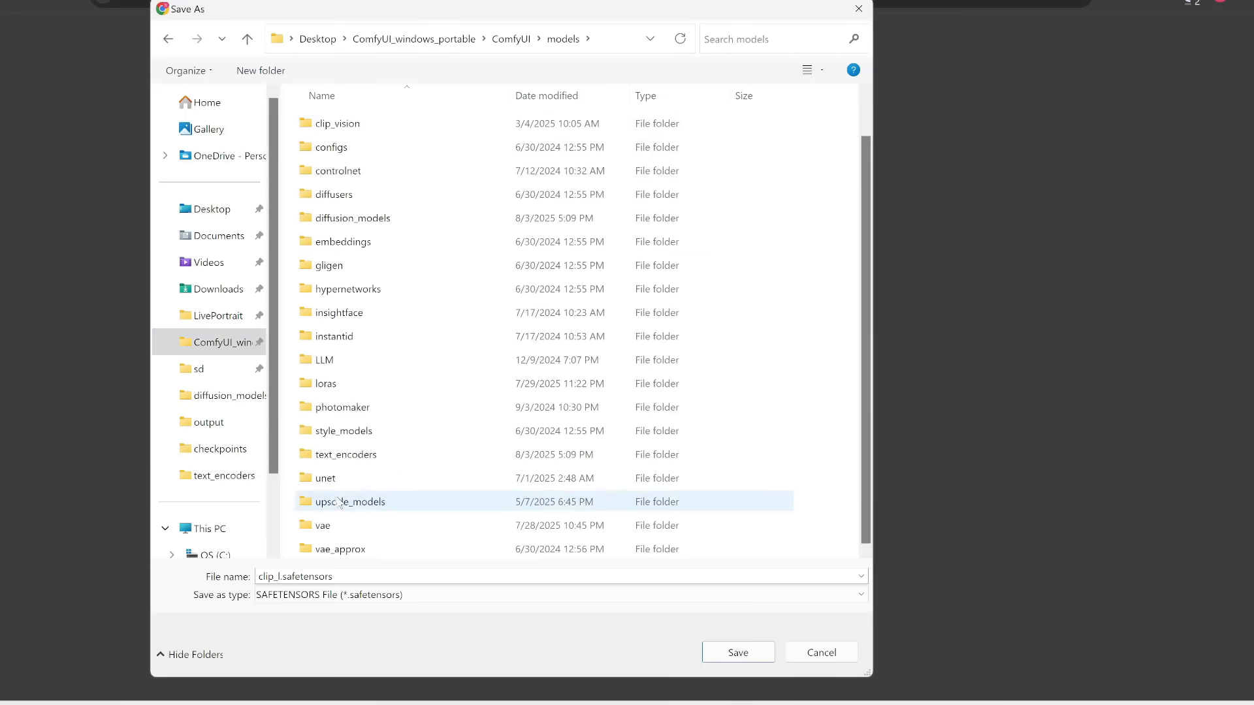
double_click(357, 457)
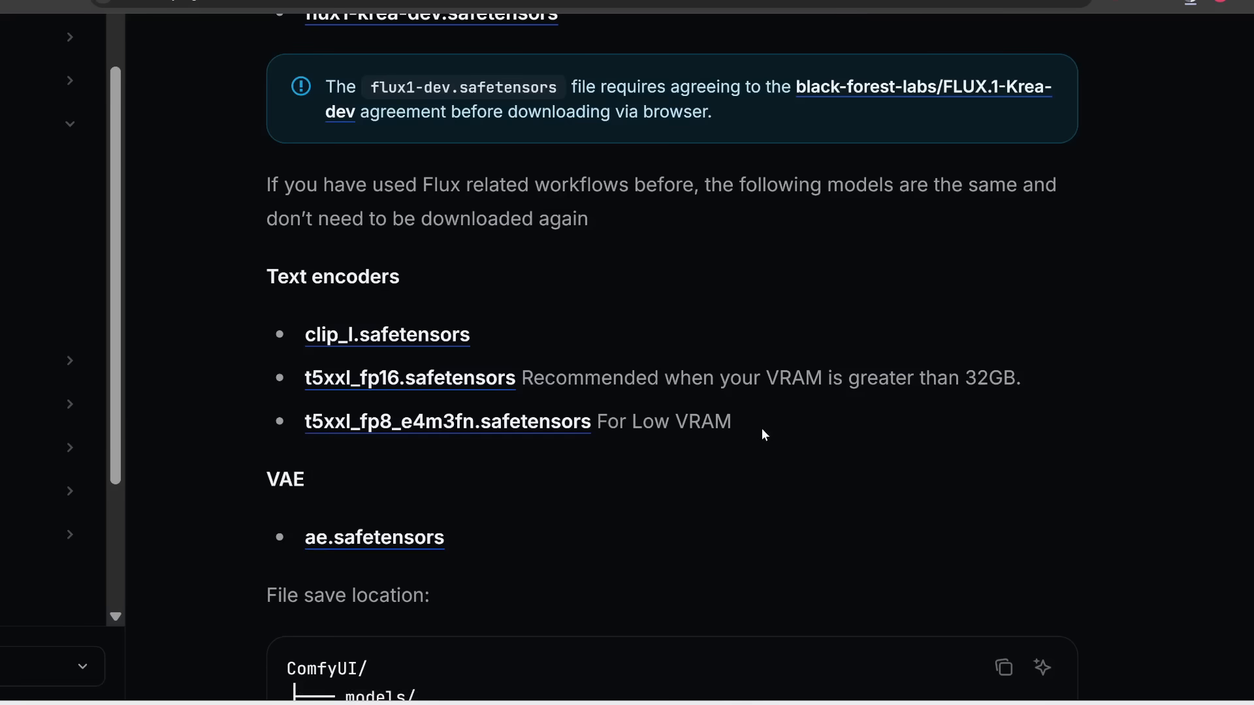
Step: Compare the VRAM recommendations of the t5xxl encoders and download t5xxl_fp8_e4m3fn.safetensors into ComfyUI/models/text_encoders
left_click_drag(762, 429, 304, 381)
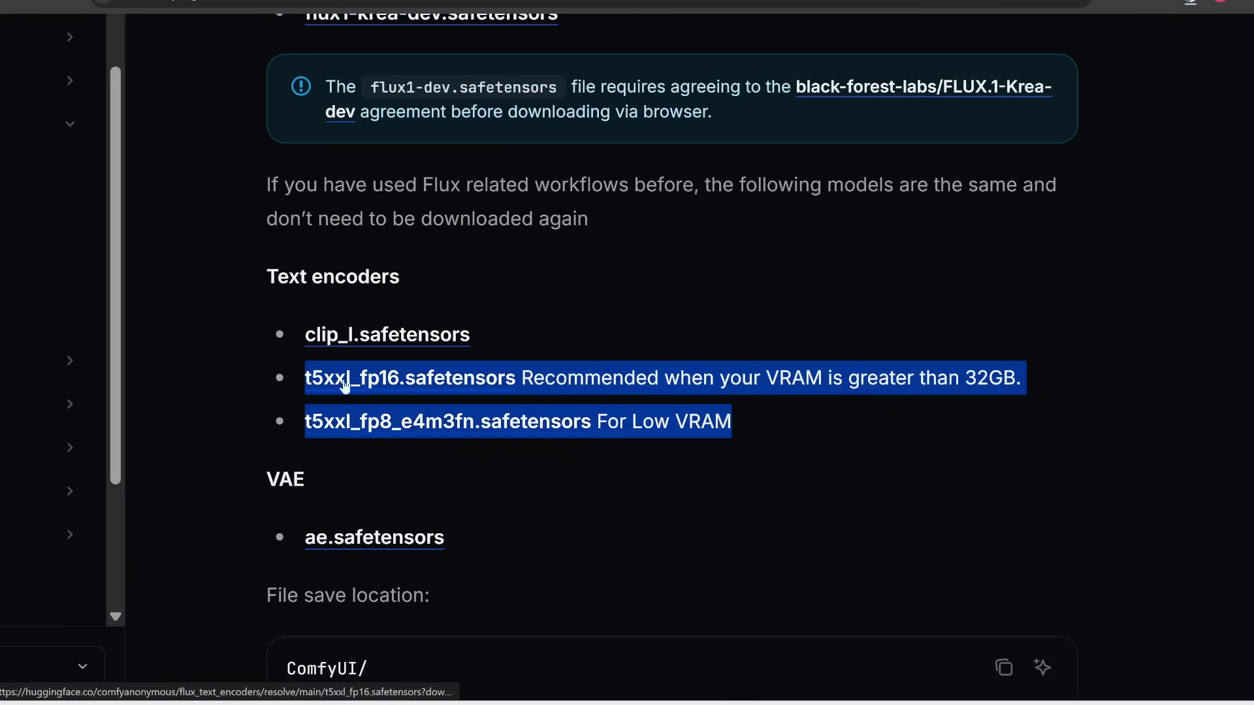
left_click(327, 417)
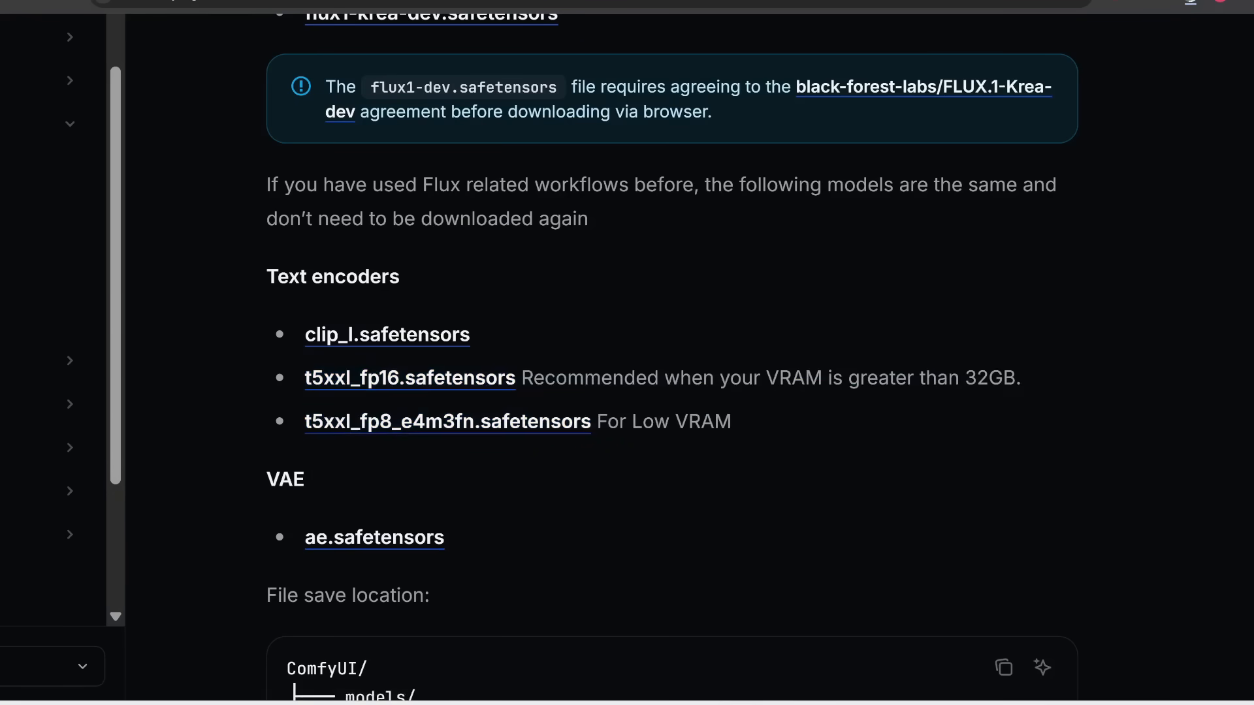
left_click_drag(767, 378, 1036, 391)
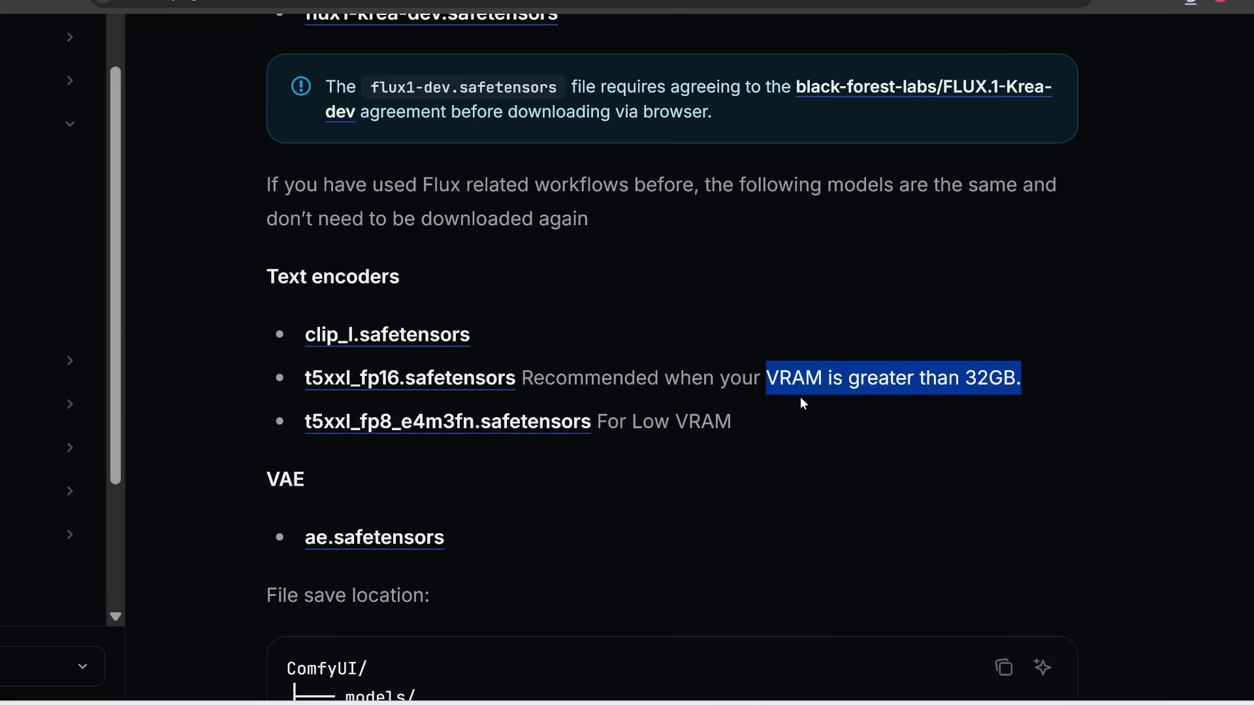
left_click(781, 414)
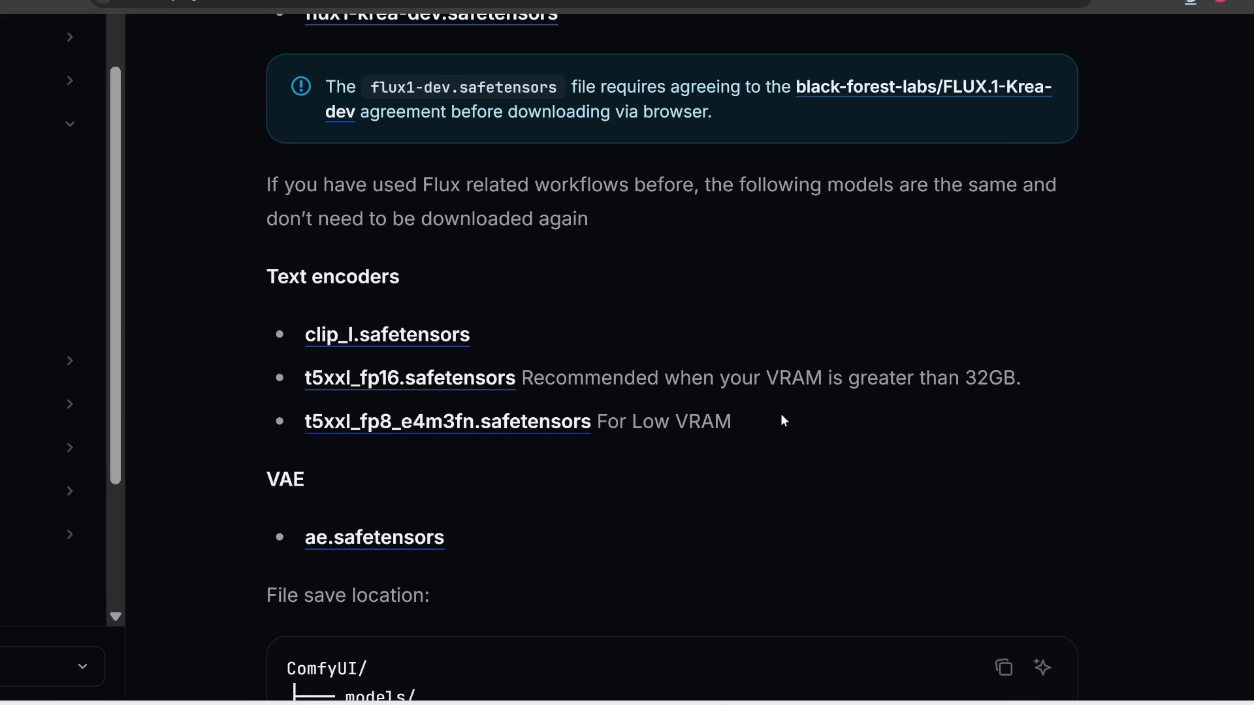
left_click(438, 432)
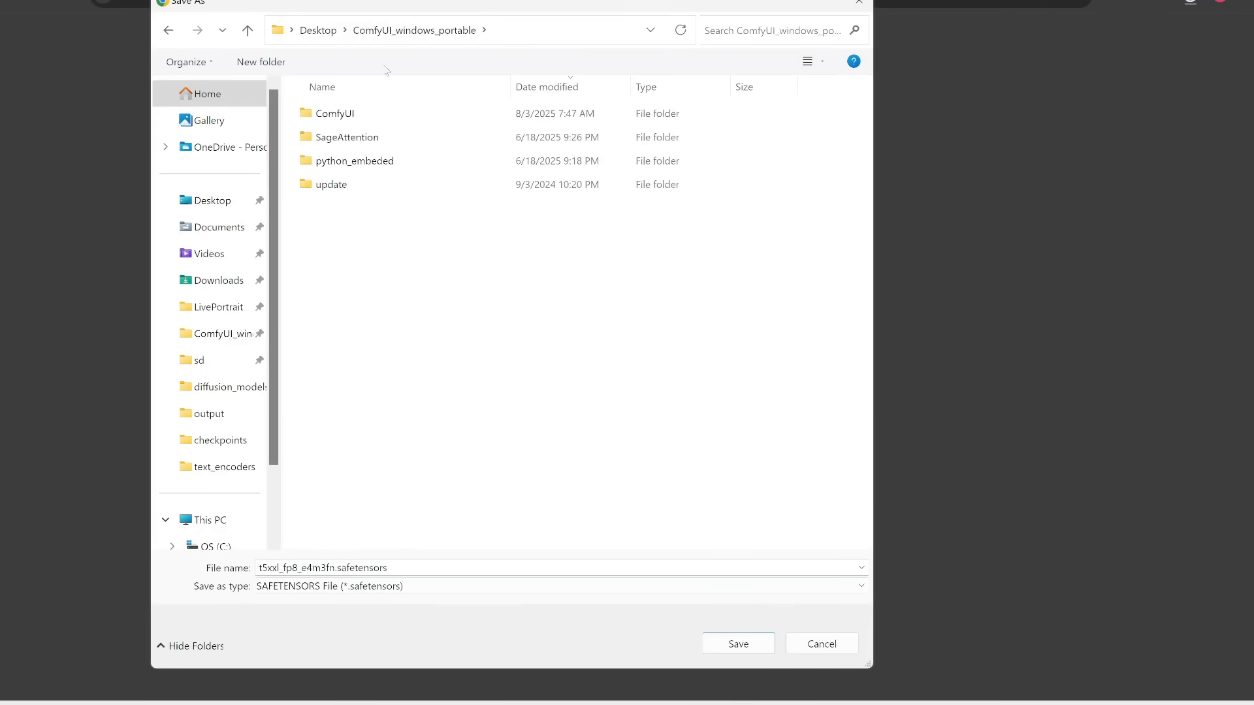
double_click(338, 114)
double_click(359, 492)
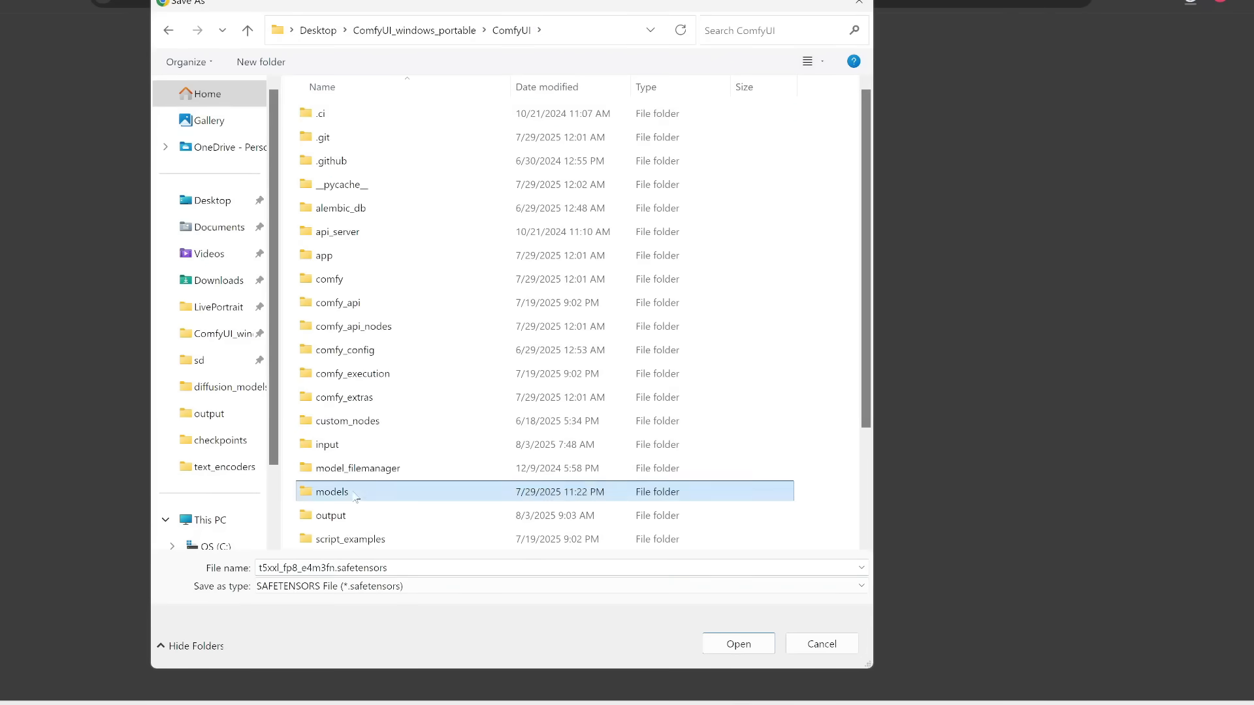
double_click(361, 497)
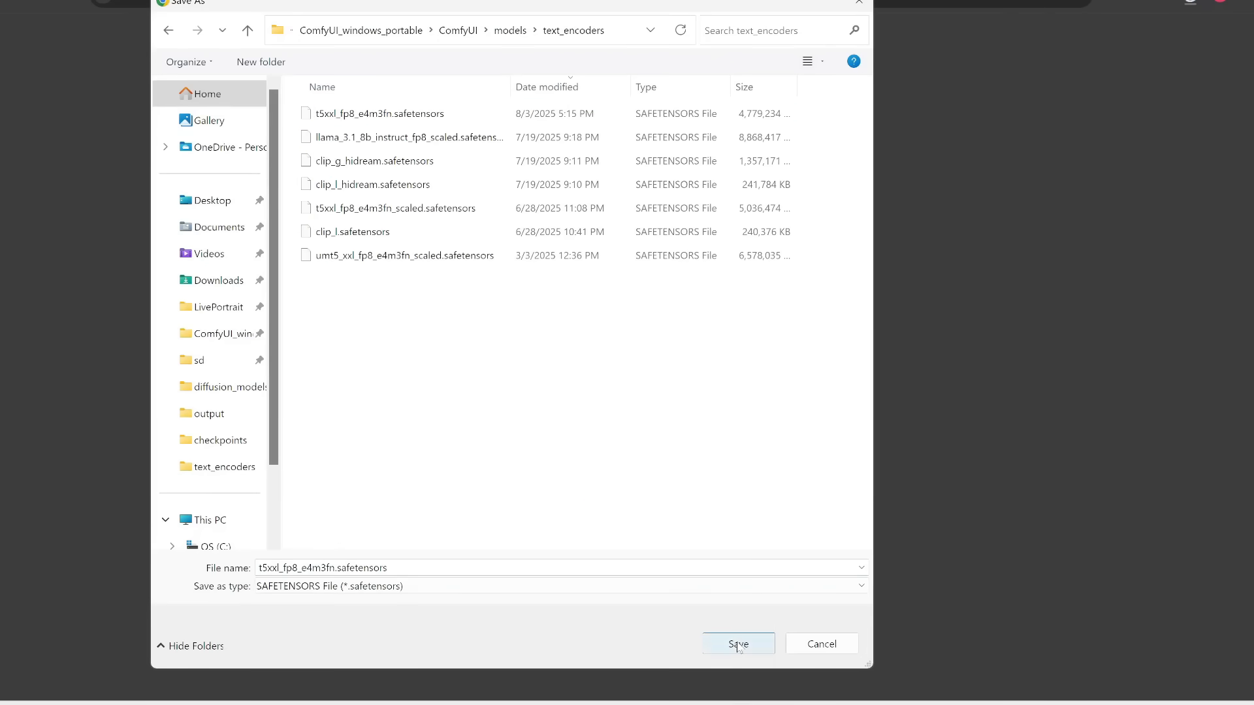
left_click(739, 645)
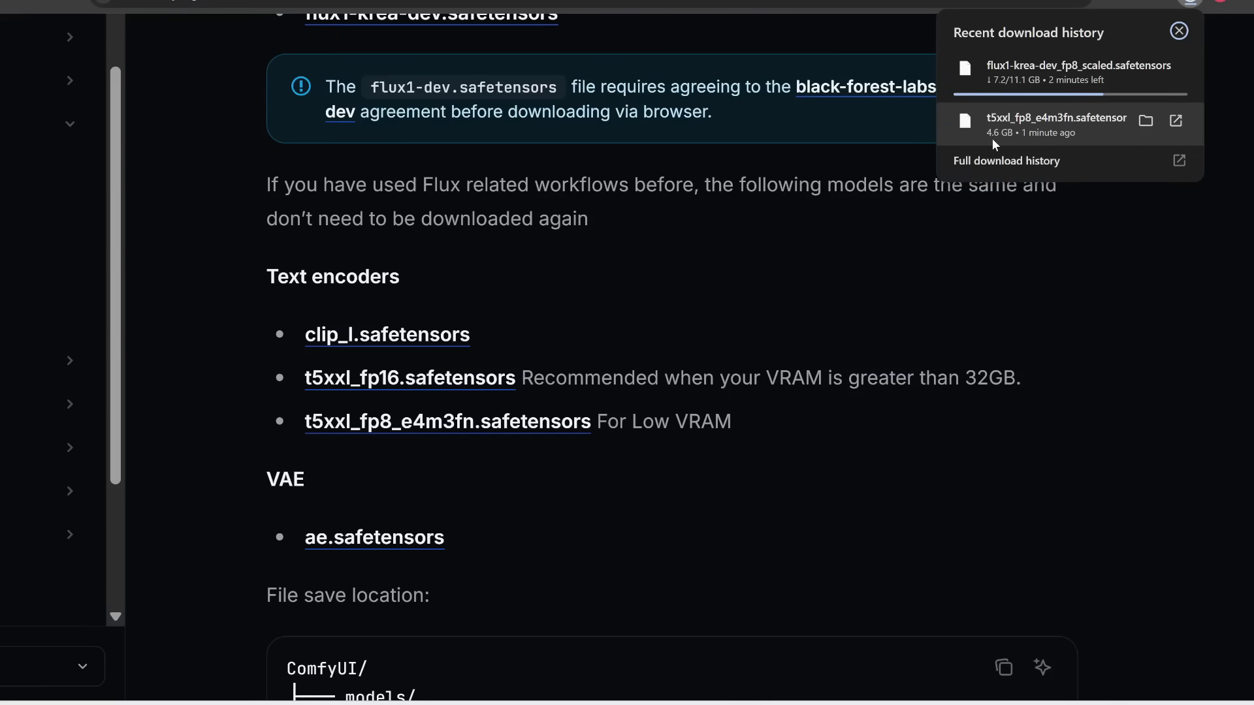
Step: Download the ae.safetensors VAE into ComfyUI/models/vae and check the file save locations listed in the guide
scroll(629, 539, "down", 2)
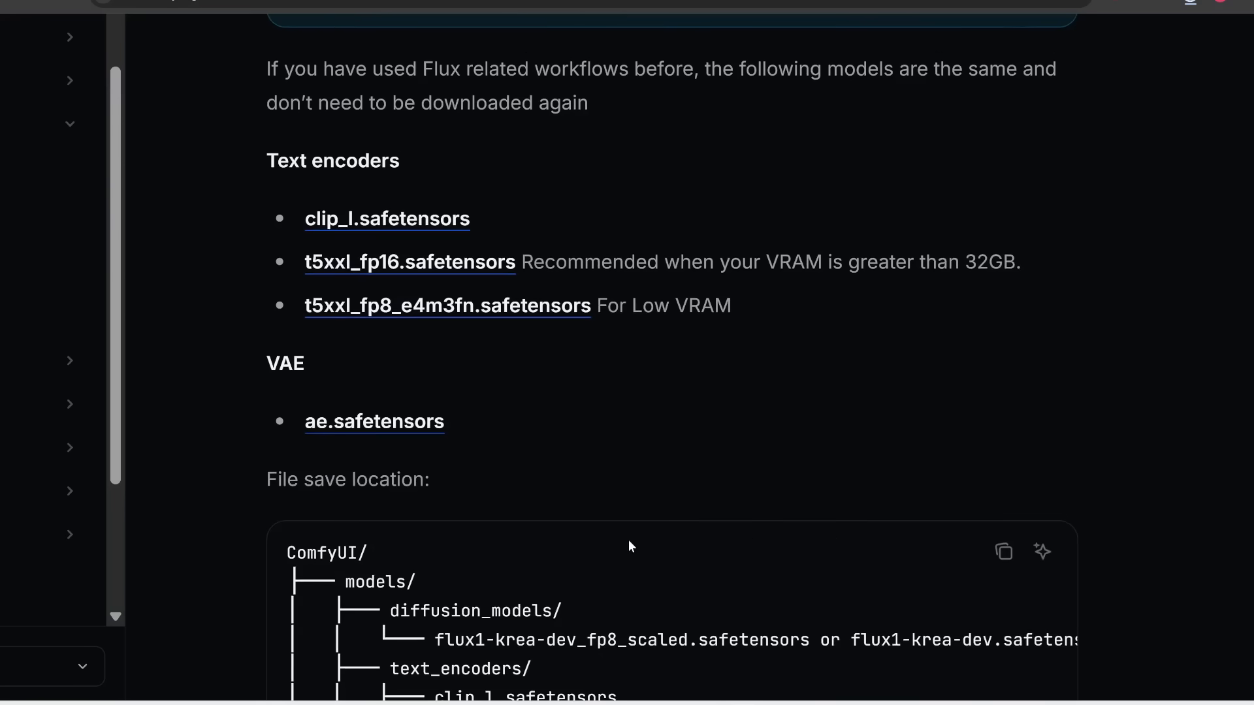
left_click(369, 439)
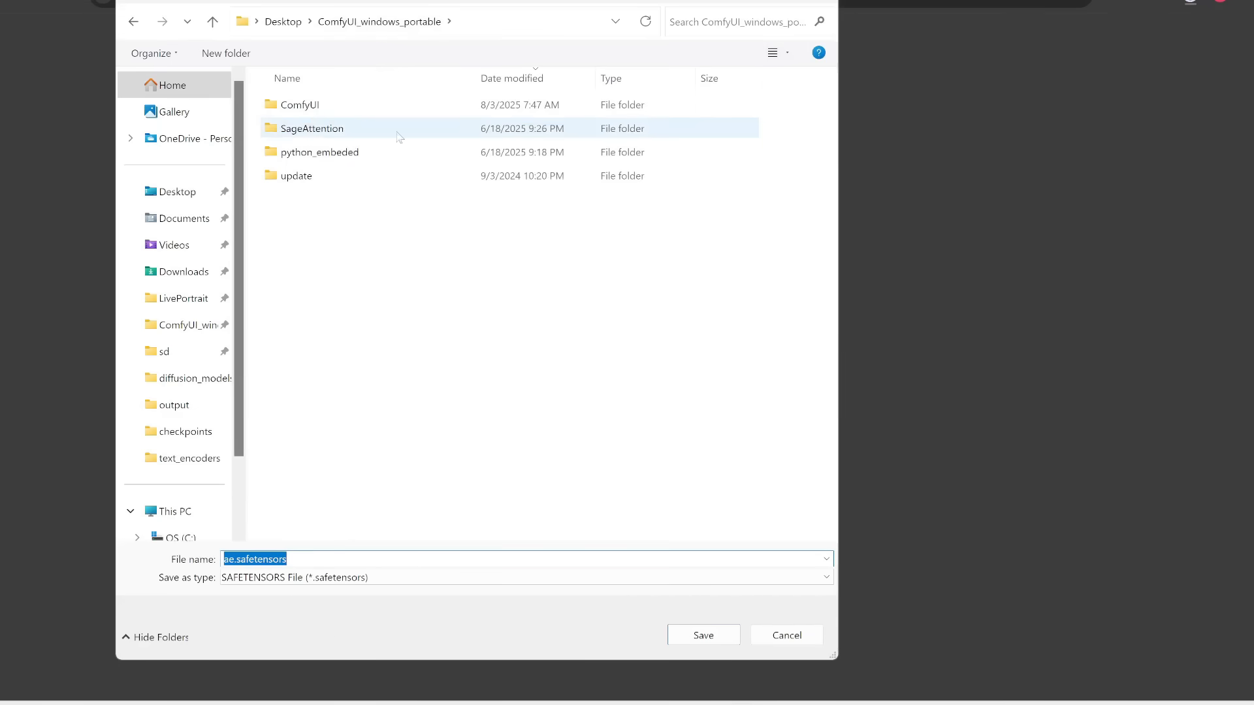
double_click(313, 104)
double_click(297, 482)
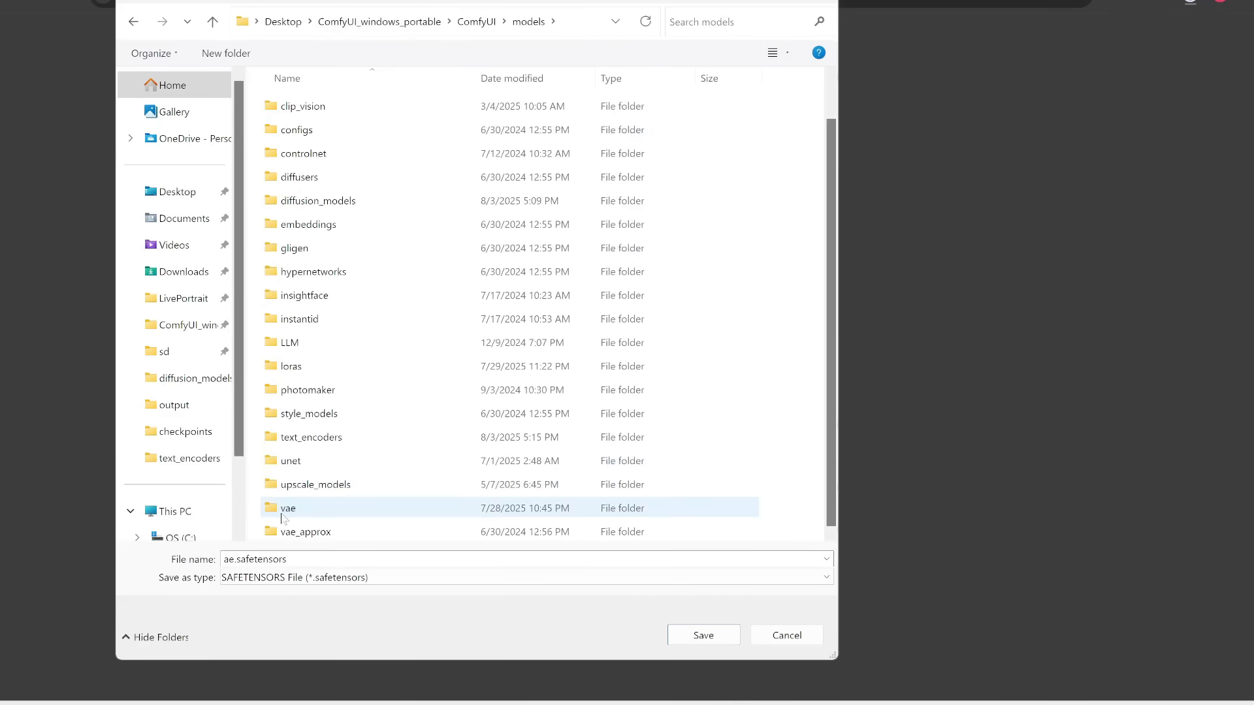
double_click(287, 509)
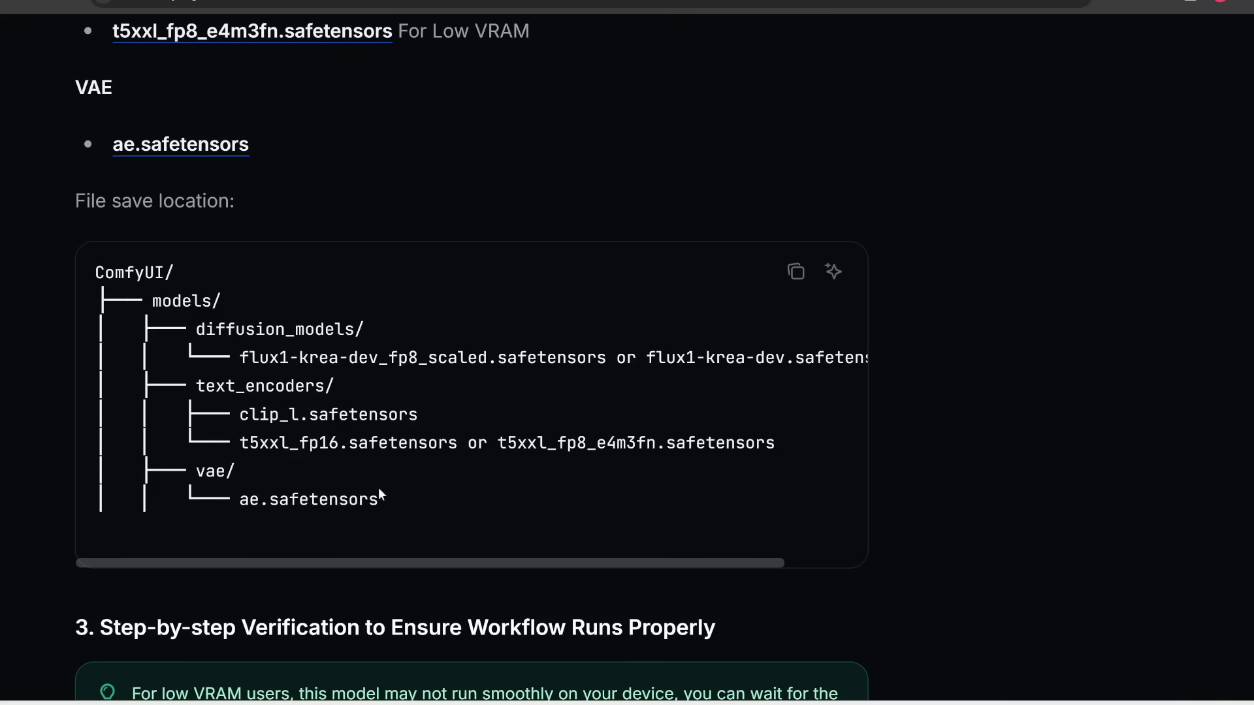
left_click_drag(380, 500, 87, 269)
Step: Switch to ComfyUI, update it through the ComfyUI Manager and restart it
left_click(679, 704)
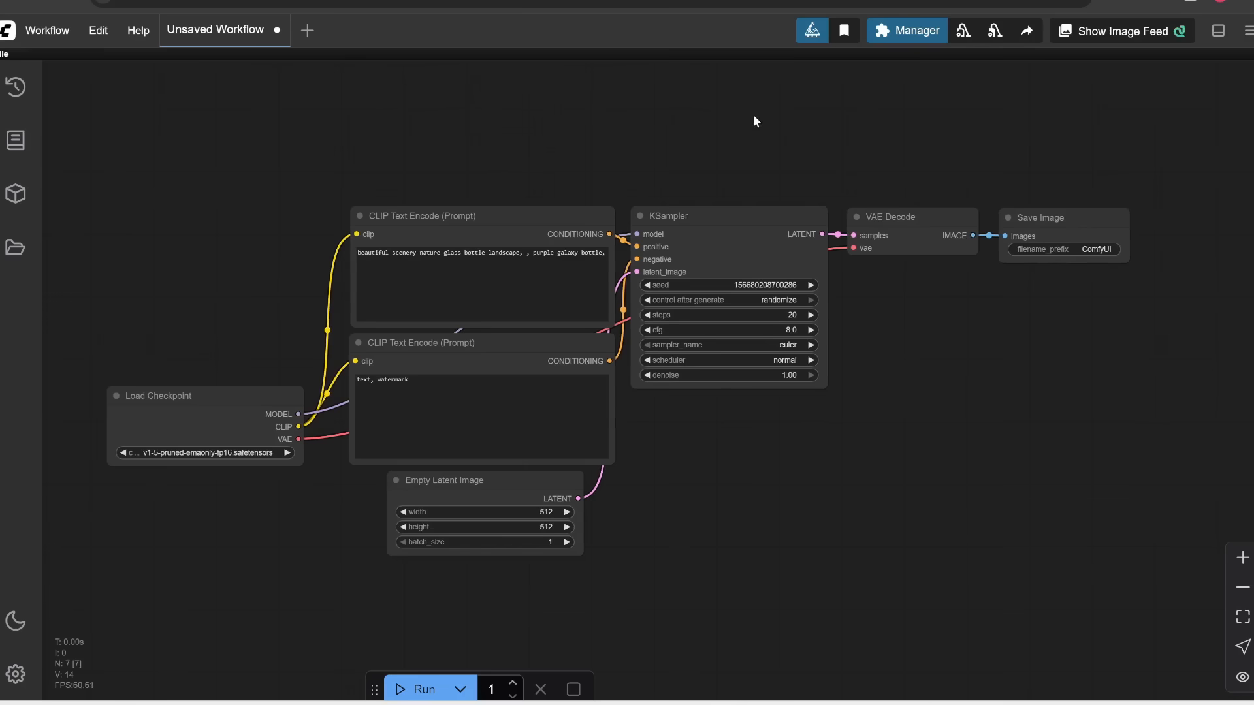
left_click(895, 44)
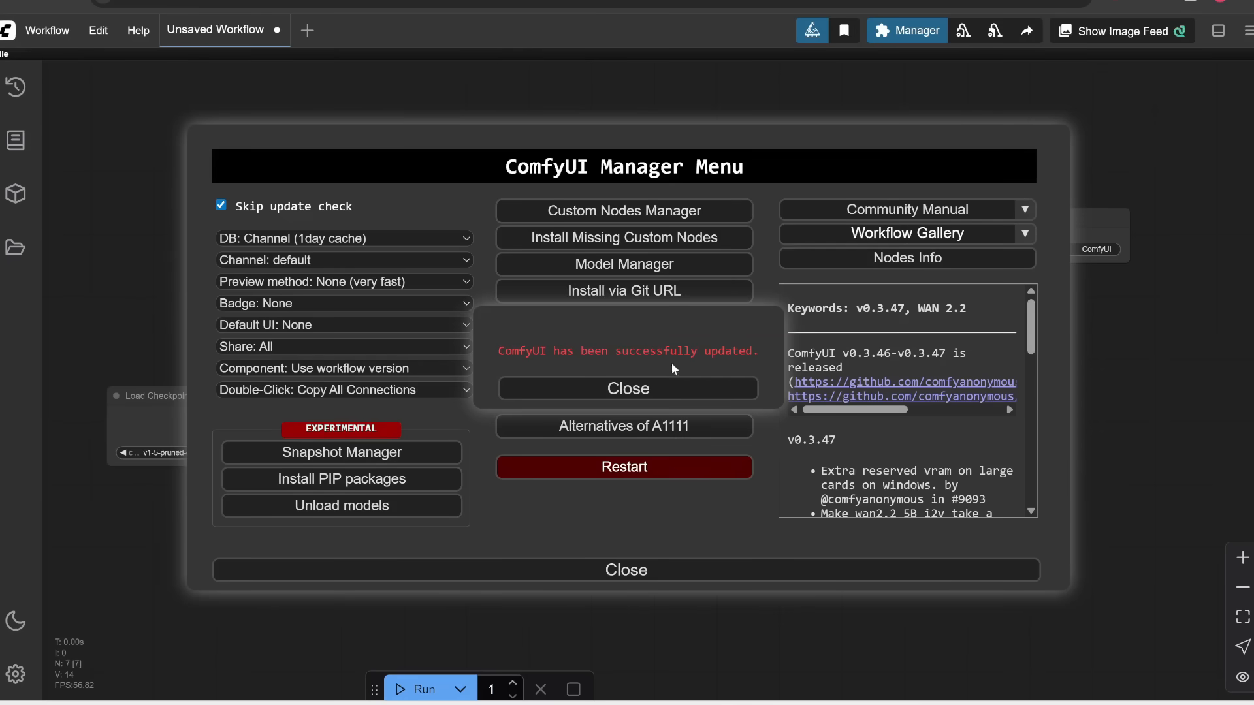
left_click(643, 391)
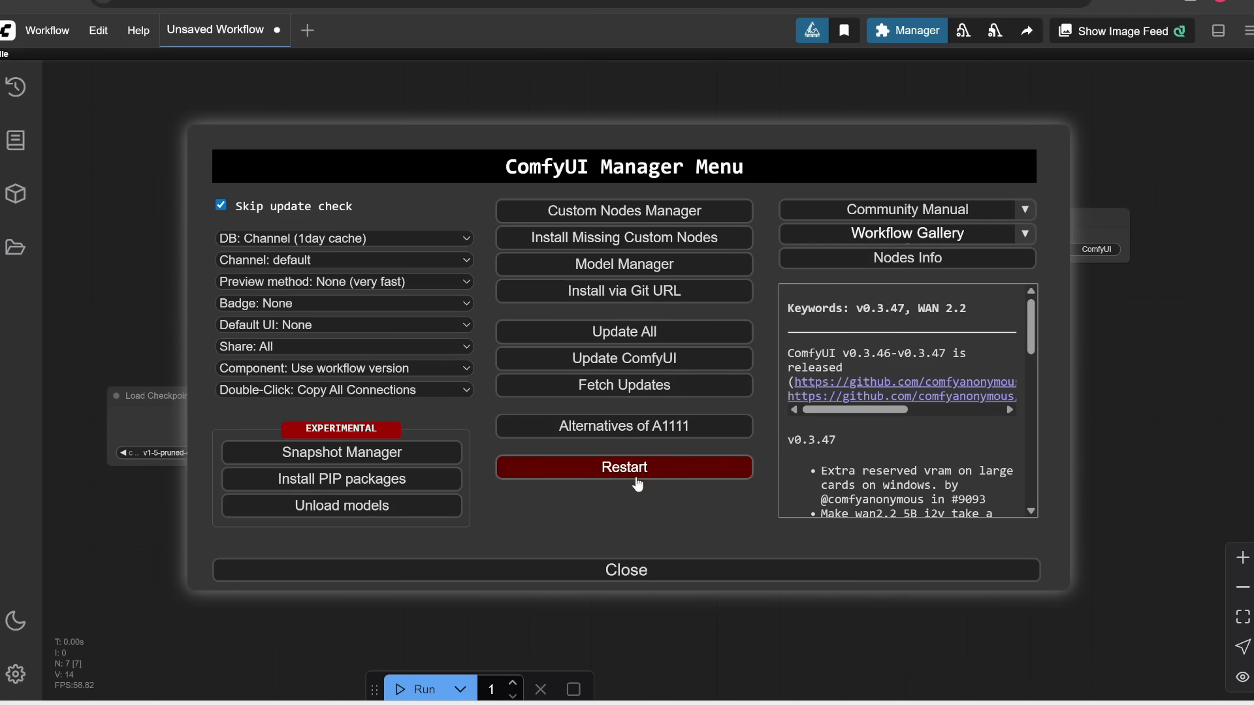
left_click(642, 479)
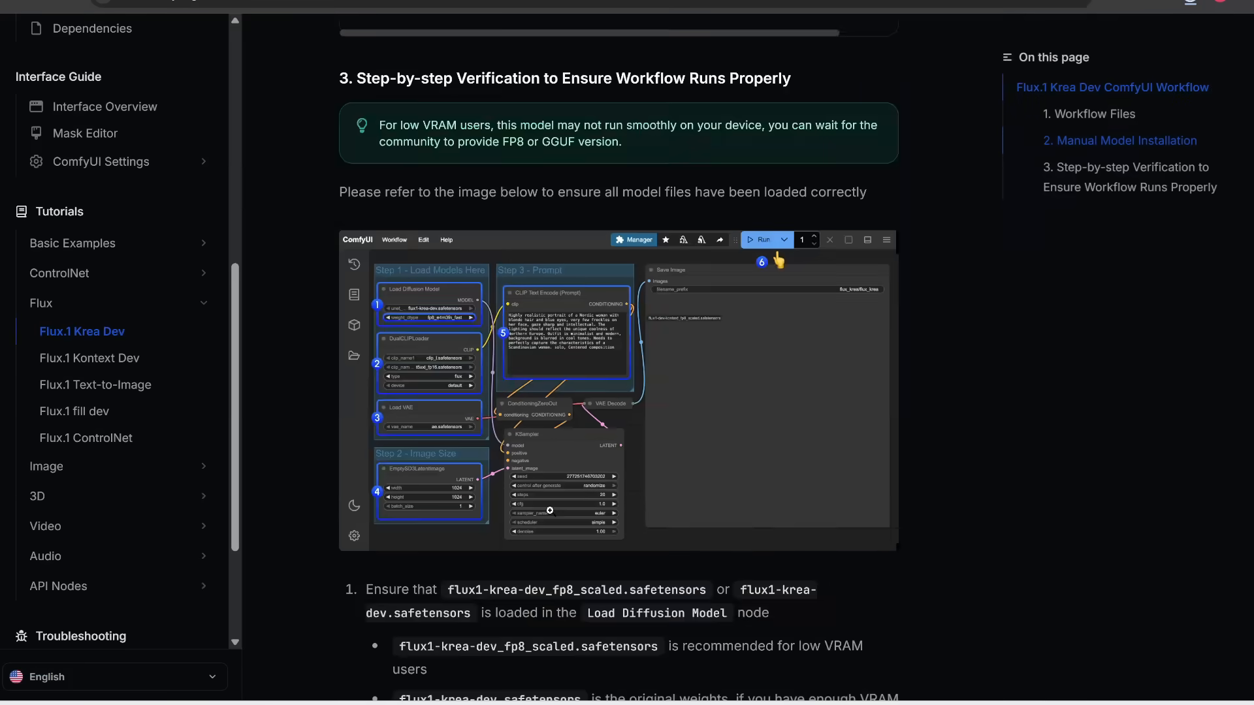
Step: Download the flux1_krea_dev.json workflow from the tutorial page and load it into ComfyUI, dismissing the missing-models notice
scroll(550, 511, "up", 15)
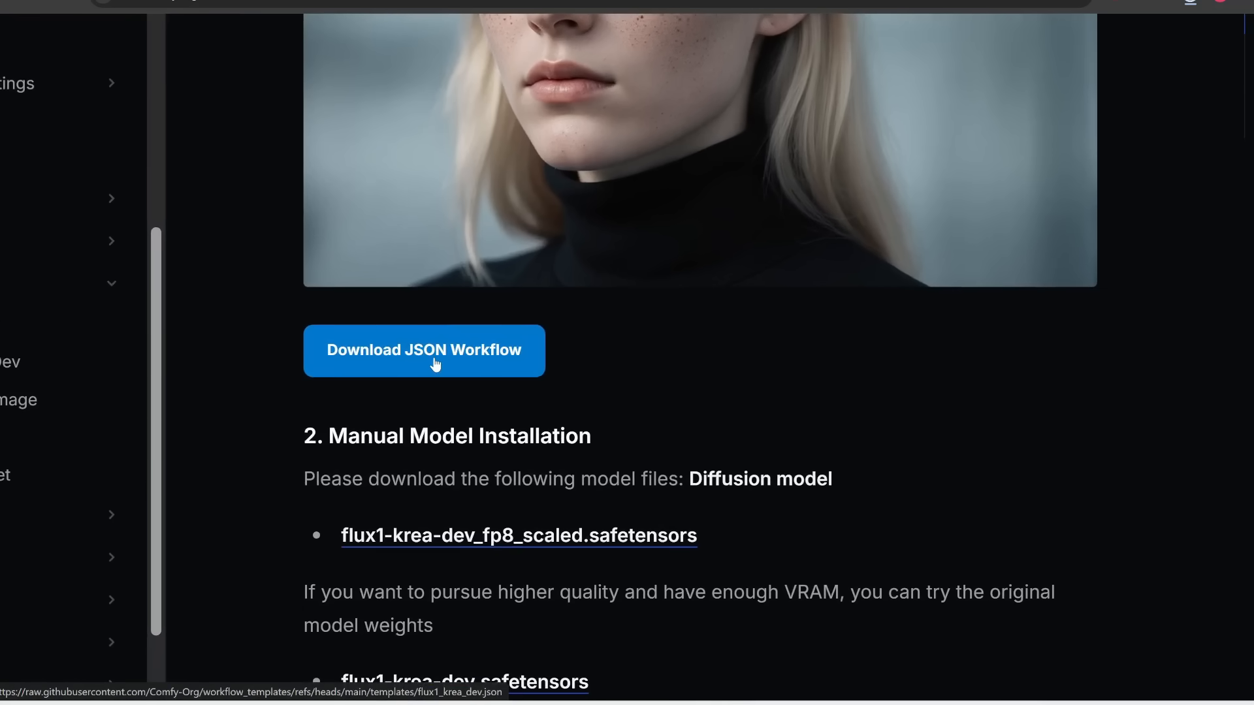
right_click(435, 359)
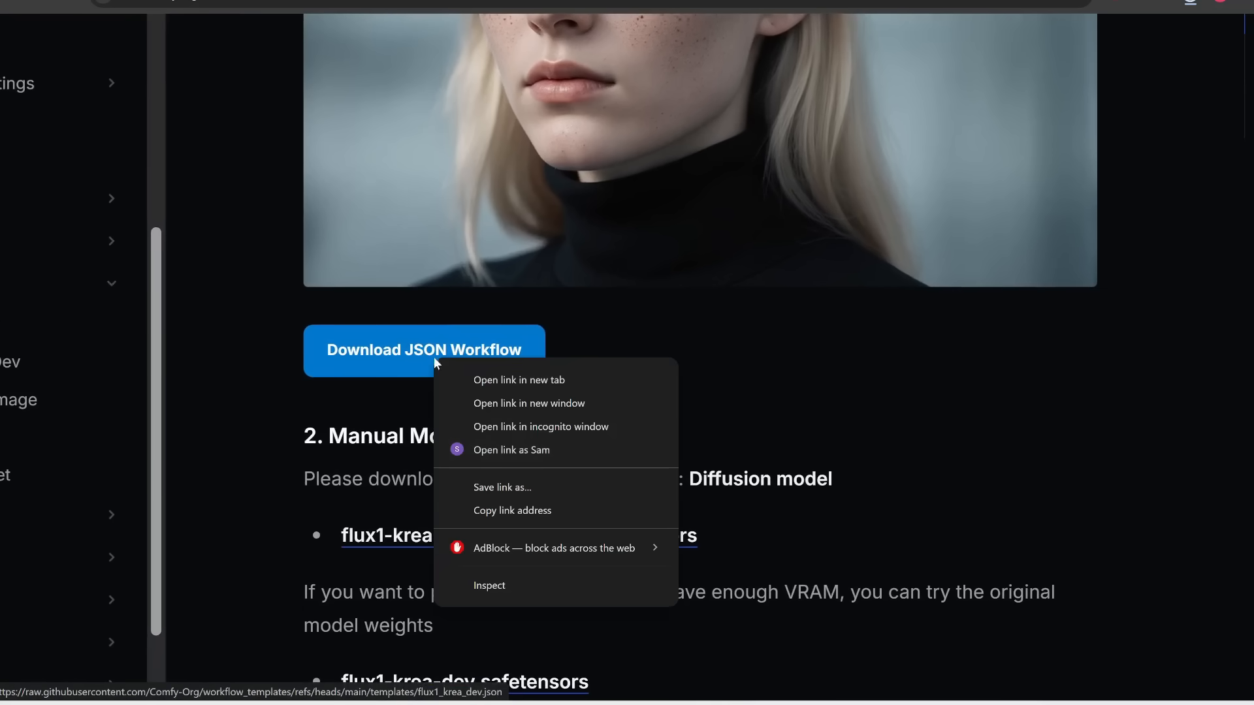
left_click(511, 488)
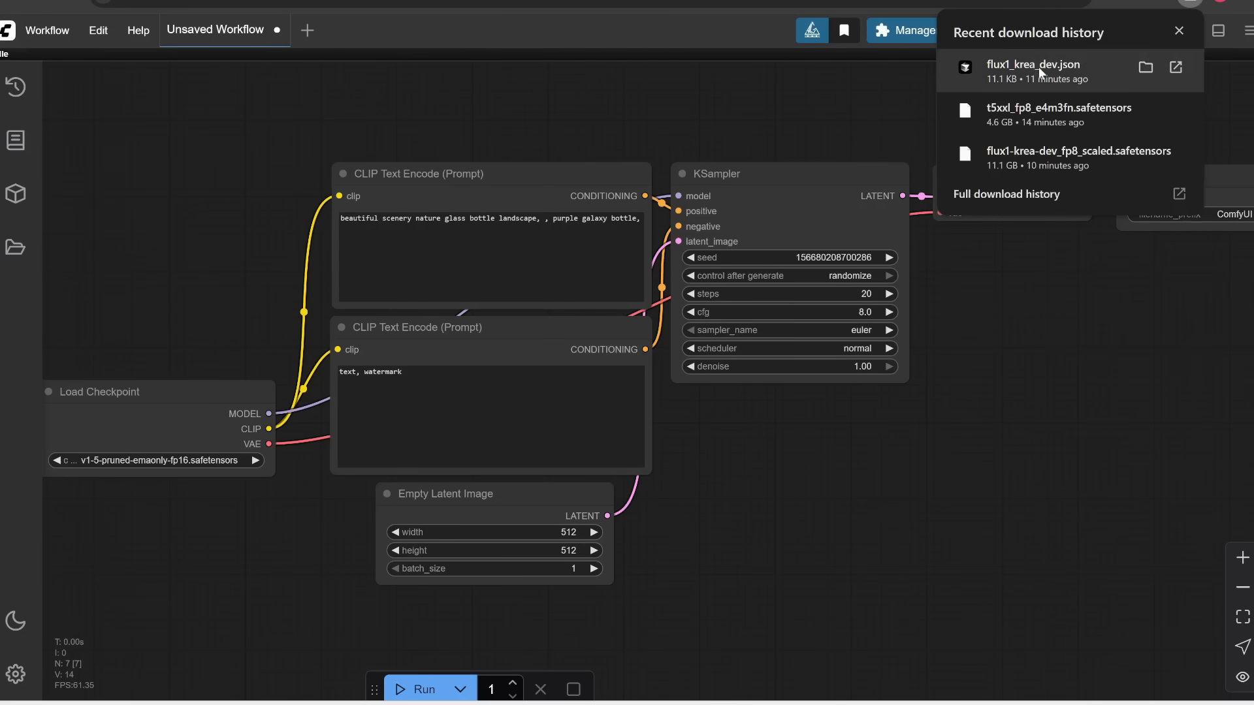
left_click_drag(1039, 66, 587, 115)
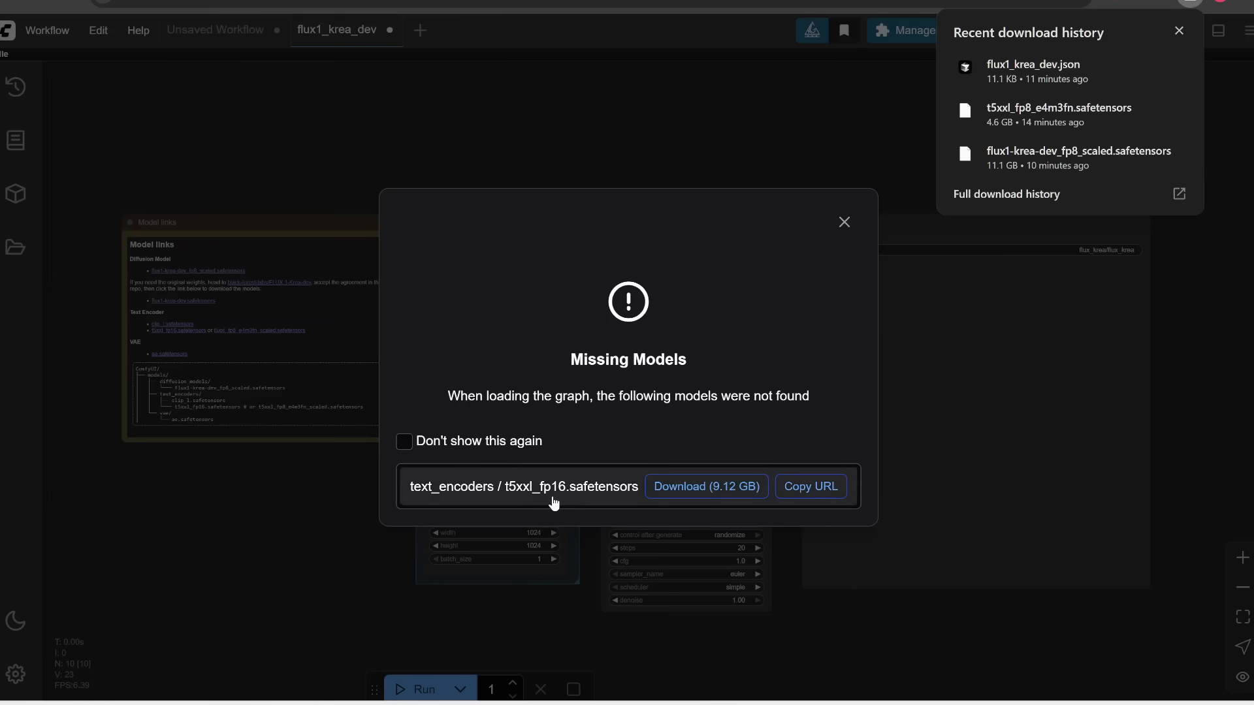
left_click(844, 222)
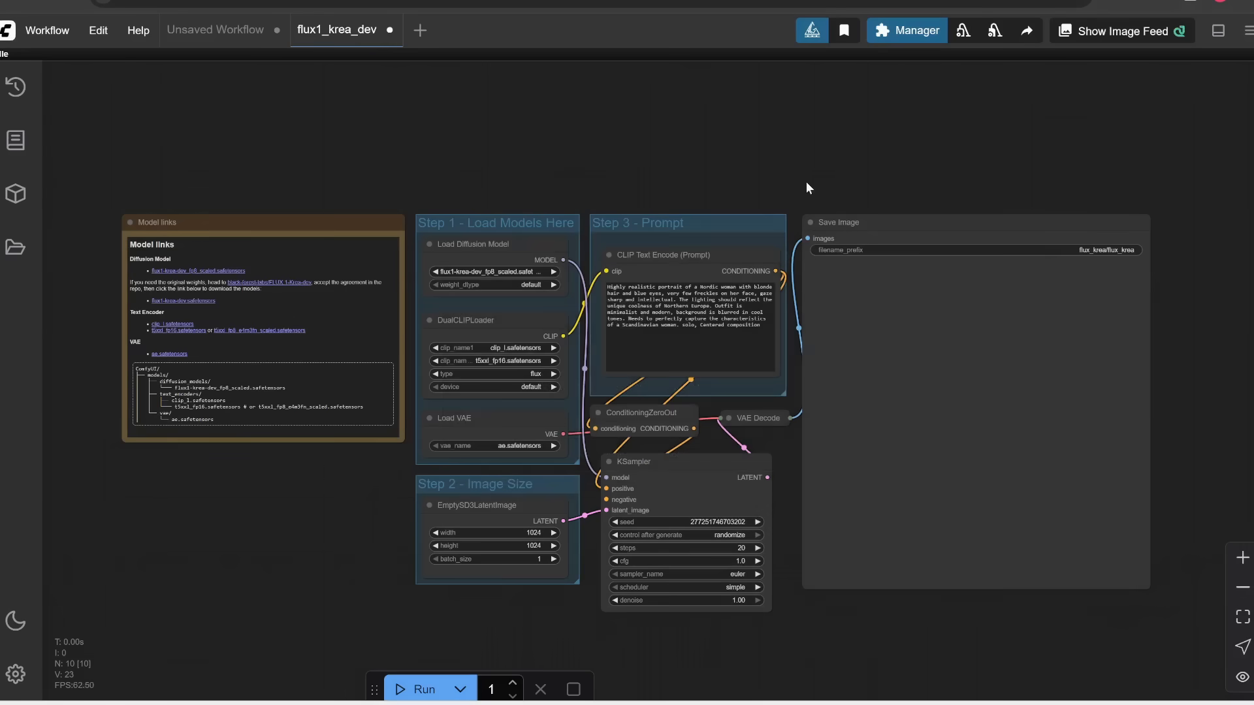
Step: Choose flux1-krea-dev_fp8_scaled.safetensors in the Load Diffusion Model node
left_click_drag(581, 172, 569, 144)
scroll(880, 296, "up", 3)
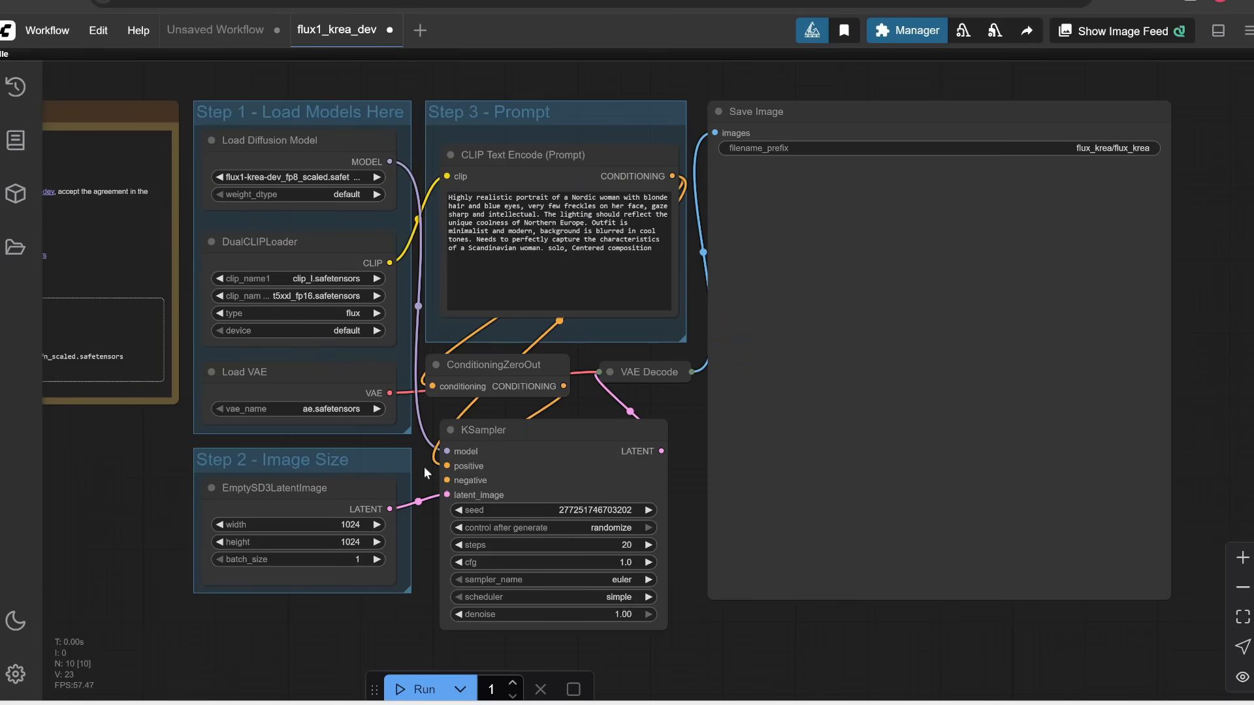
scroll(241, 126, "up", 5)
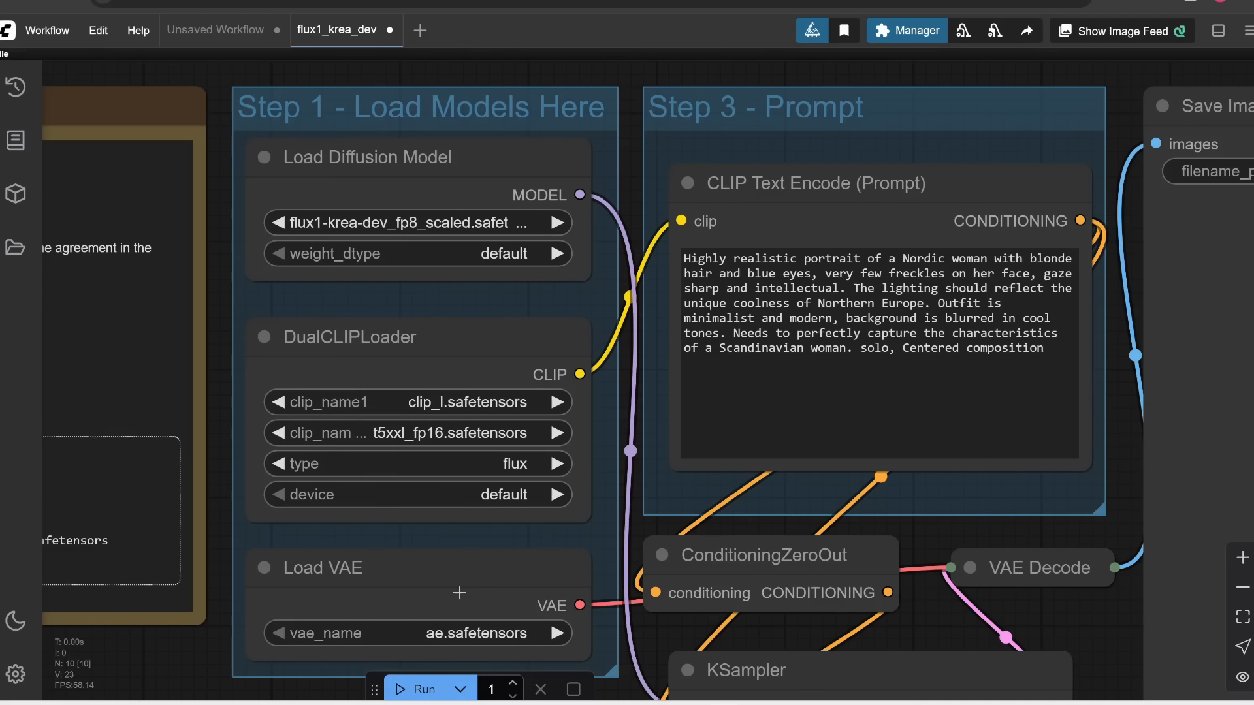
left_click(436, 222)
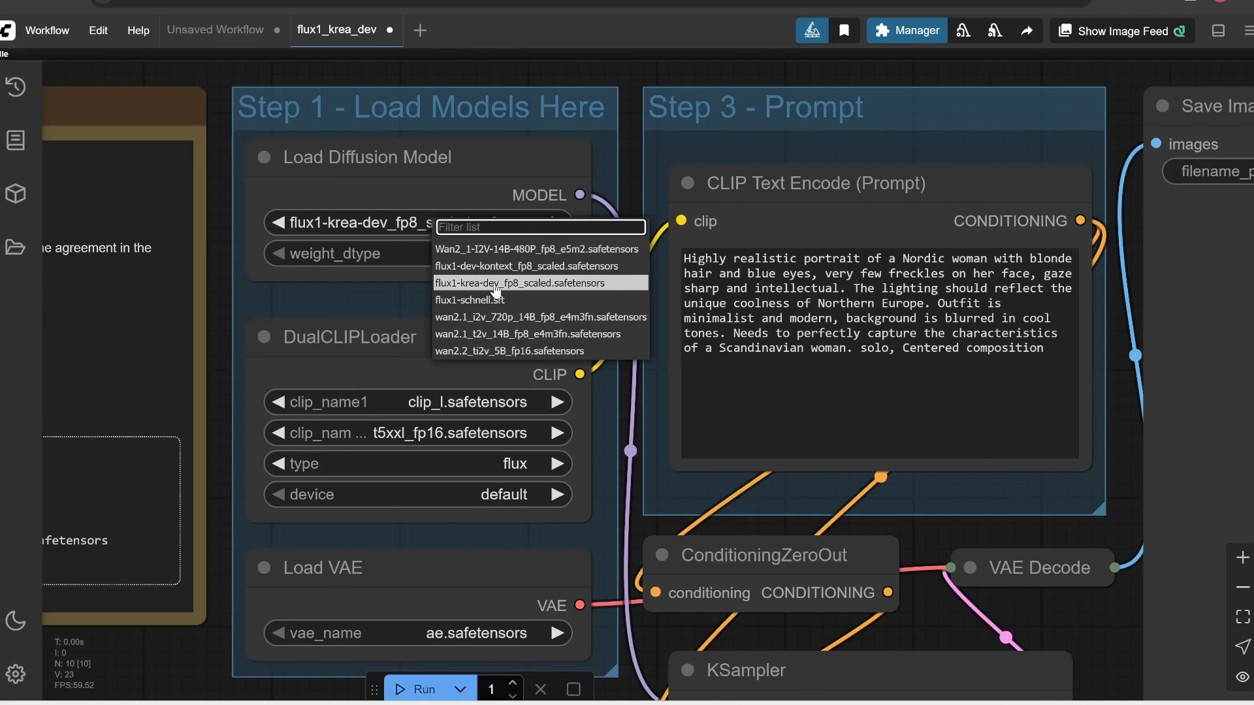
left_click(496, 288)
Step: Set the DualCLIPLoader to clip_l.safetensors and t5xxl_fp8_e4m3fn.safetensors, and the Load VAE node to ae.safetensors
left_click(431, 403)
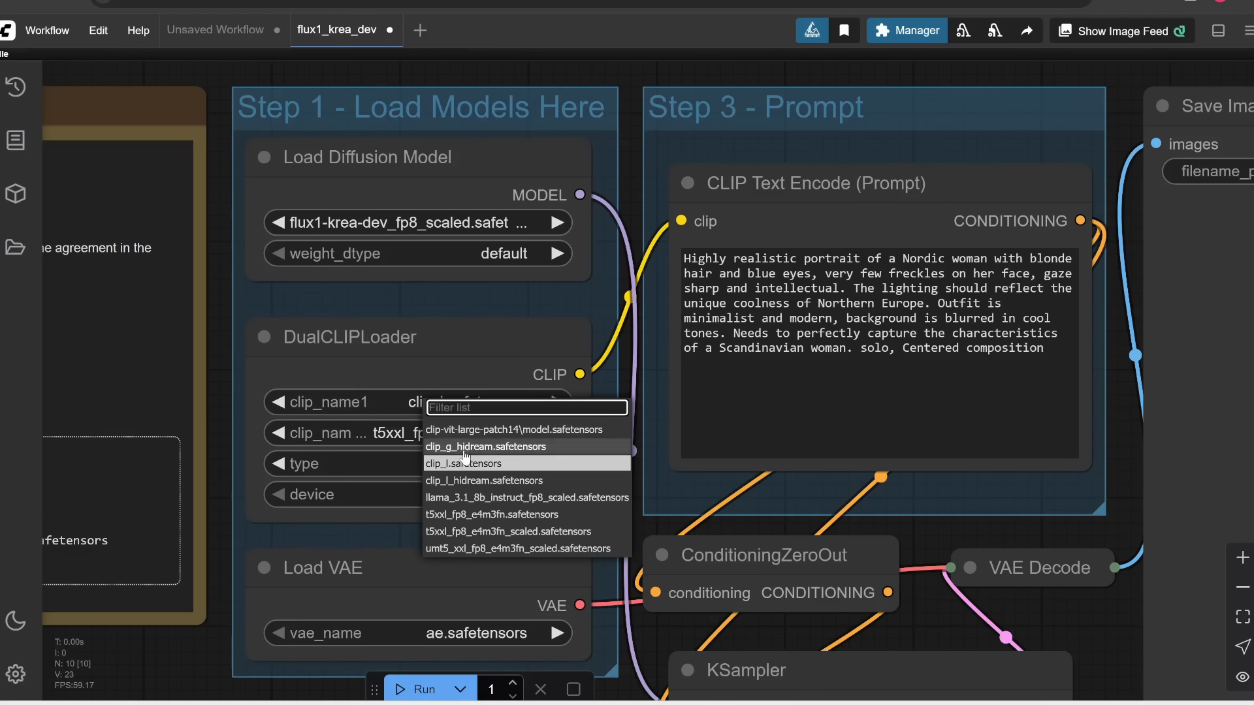
left_click(455, 465)
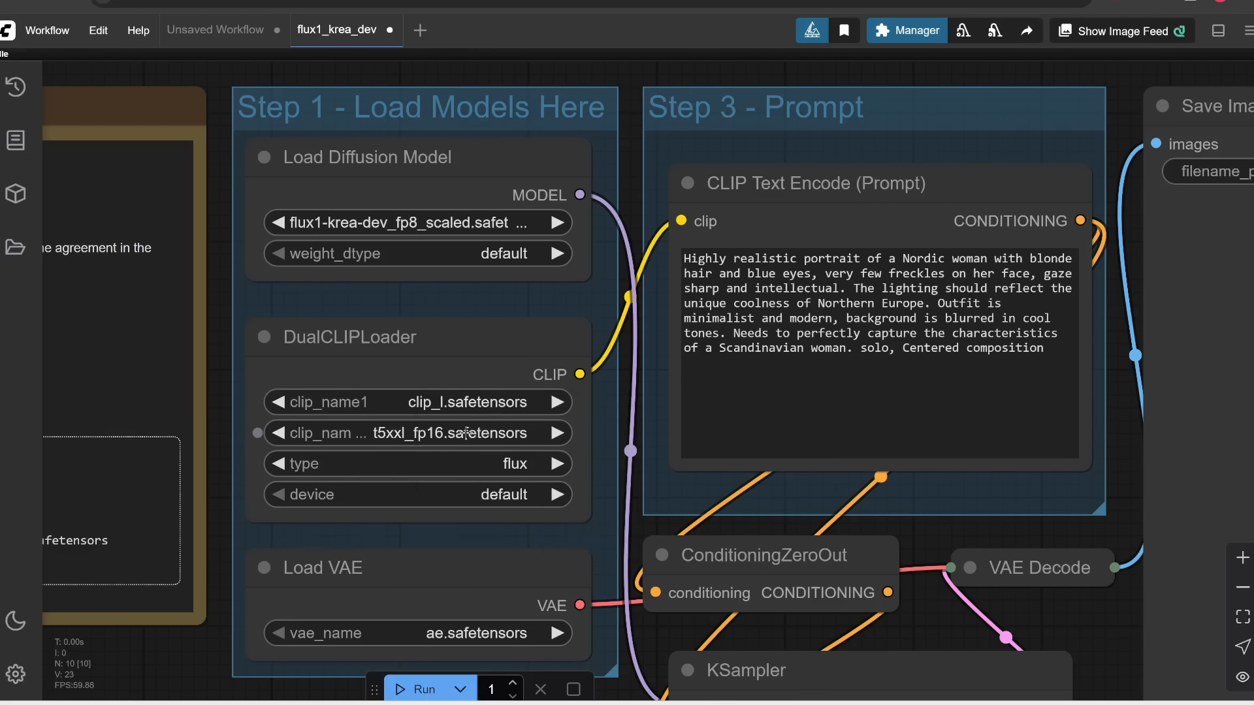
left_click(467, 433)
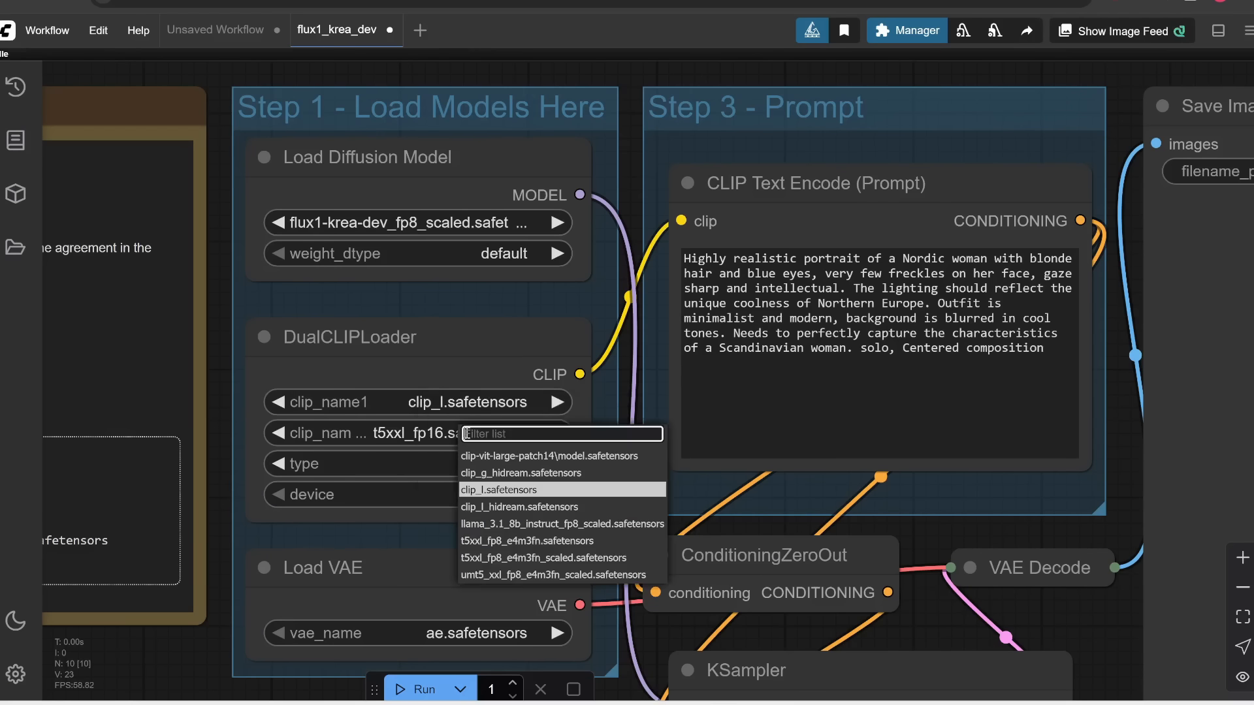
left_click(498, 542)
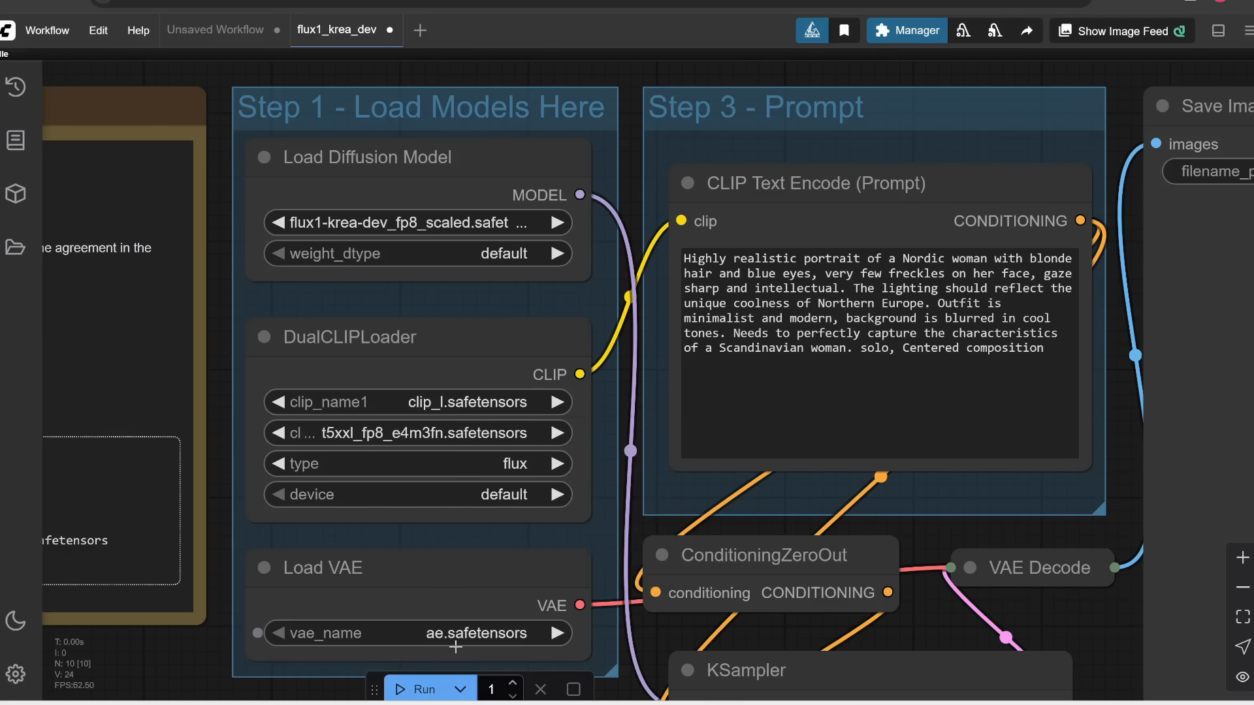
left_click(466, 634)
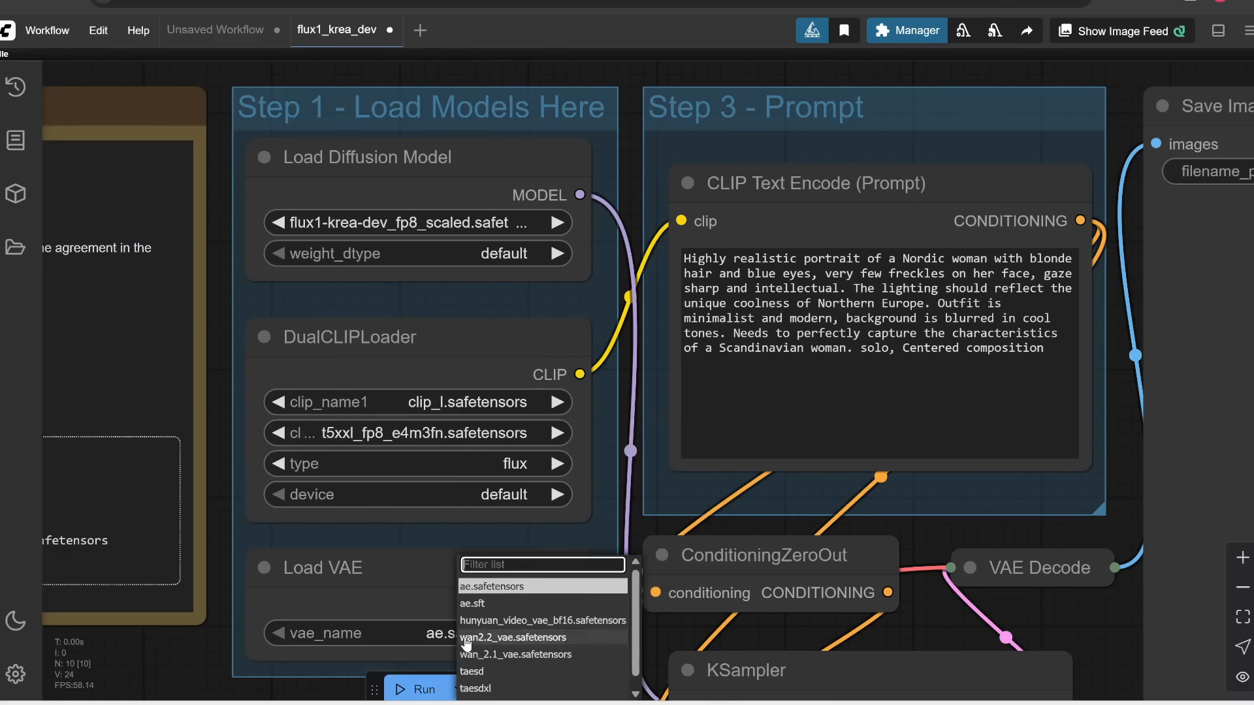
left_click(500, 588)
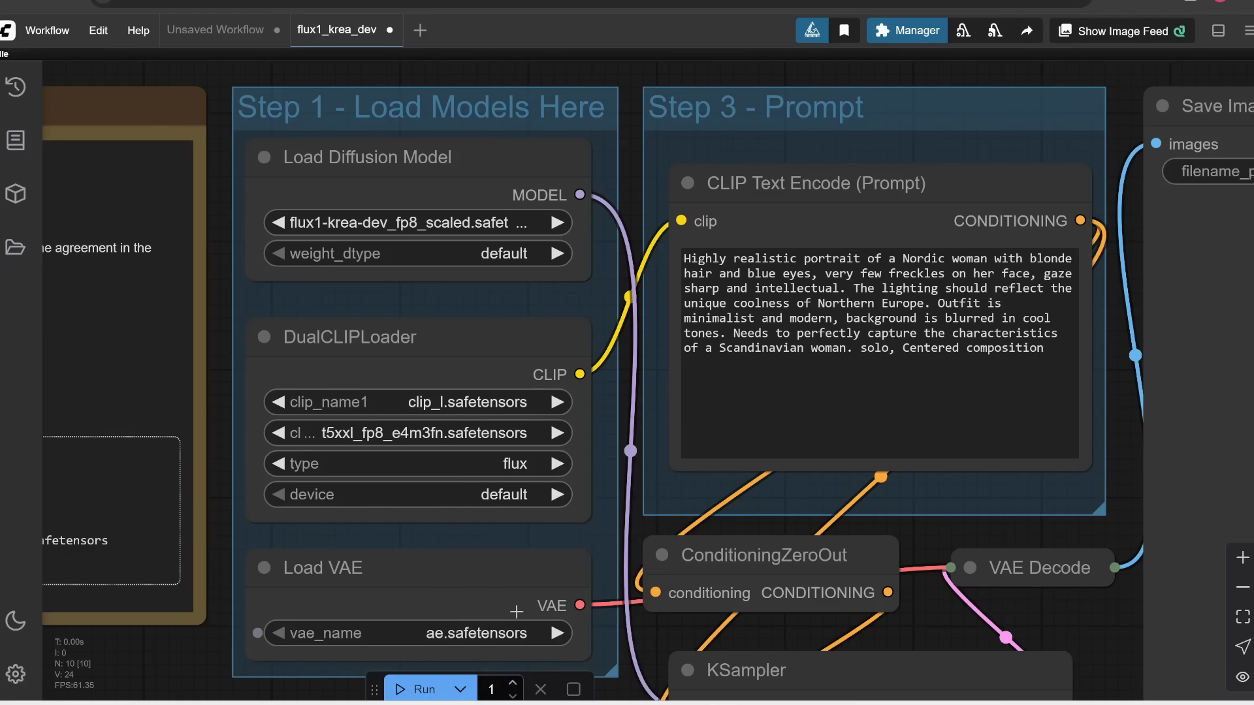
Step: Raise the batch size of the EmptySD3LatentImage node by one step and return it to 1
scroll(516, 612, "down", 5)
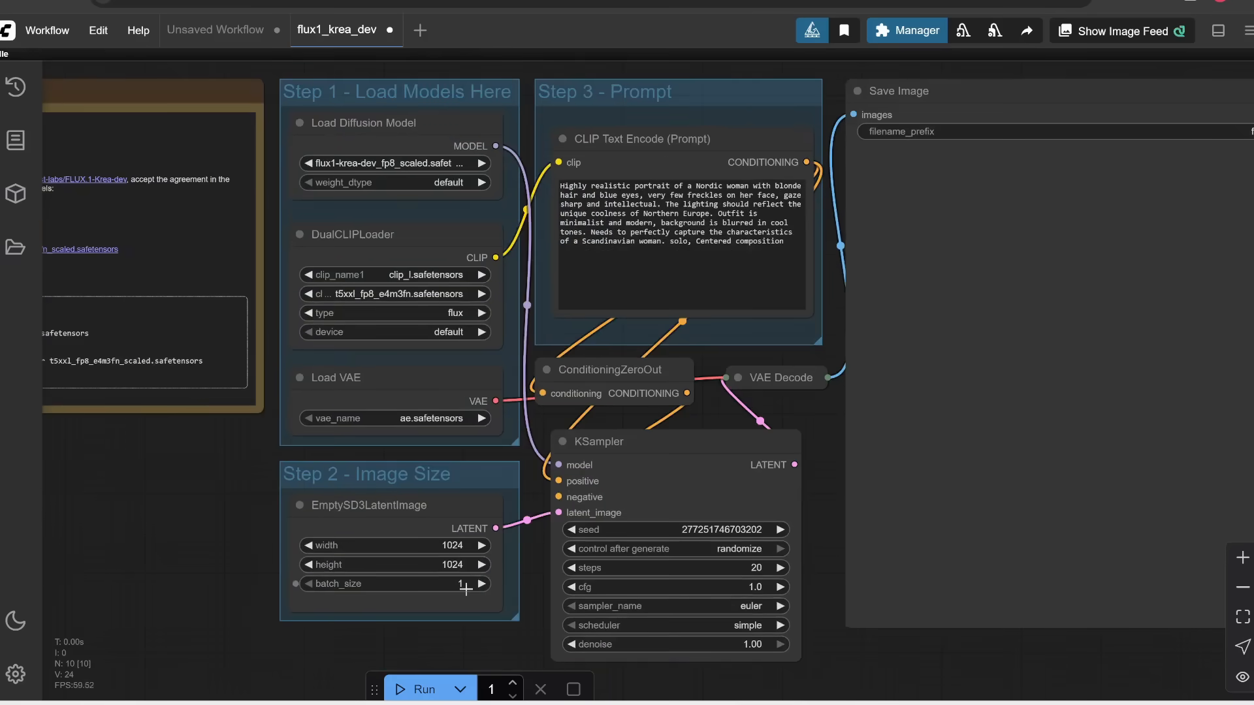
scroll(465, 588, "up", 5)
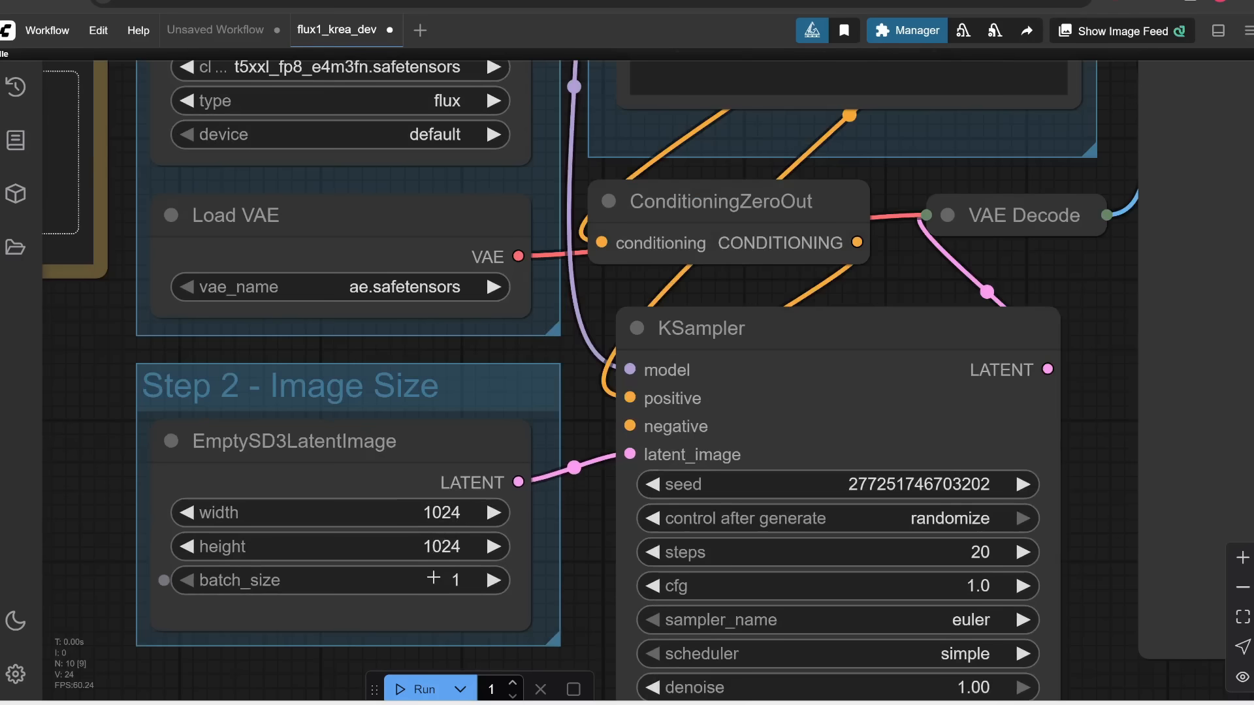
left_click(494, 580)
left_click(187, 581)
Step: Examine the KSampler settings and the portrait prompt in the CLIP Text Encode node
left_click_drag(523, 581, 243, 483)
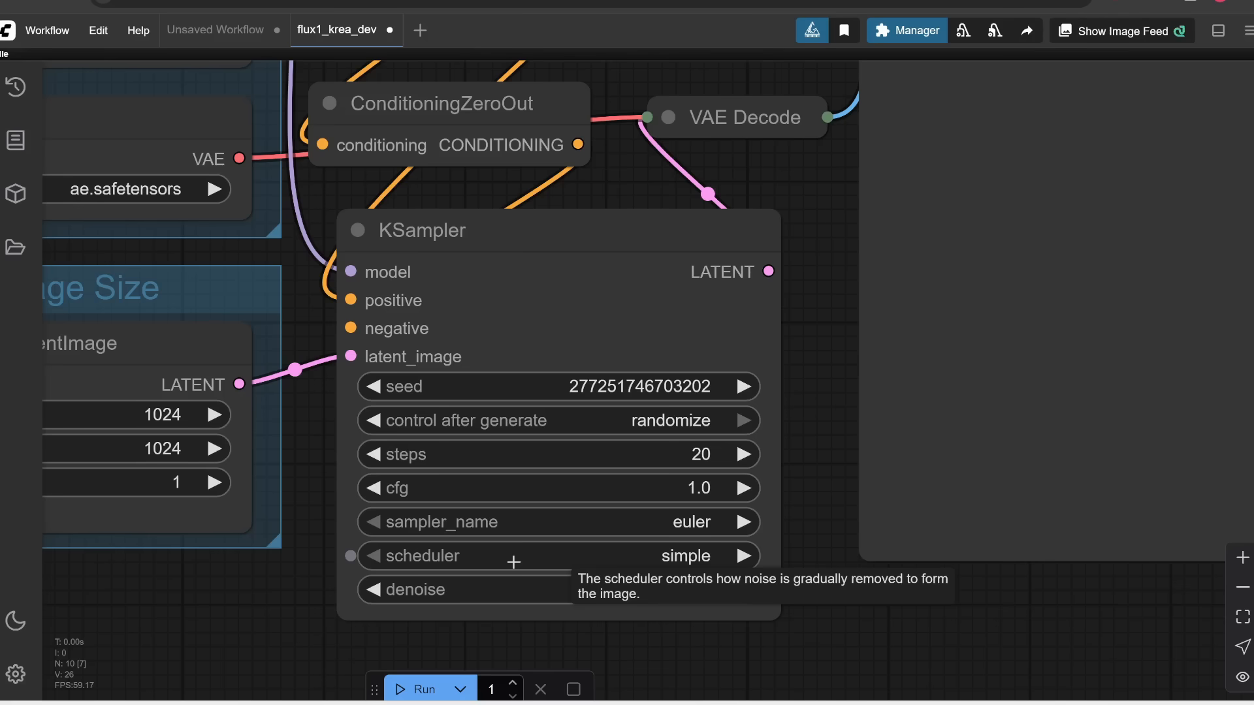
scroll(696, 536, "up", 1)
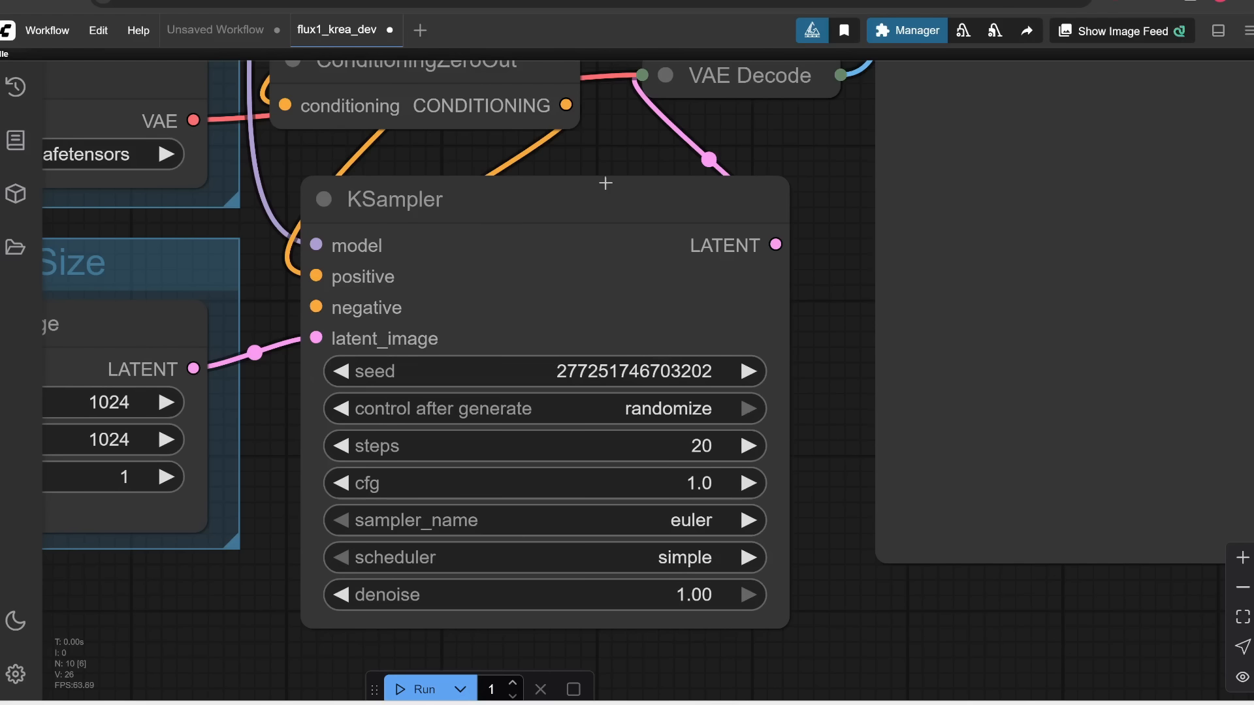
left_click_drag(613, 187, 613, 339)
scroll(613, 339, "up", 6)
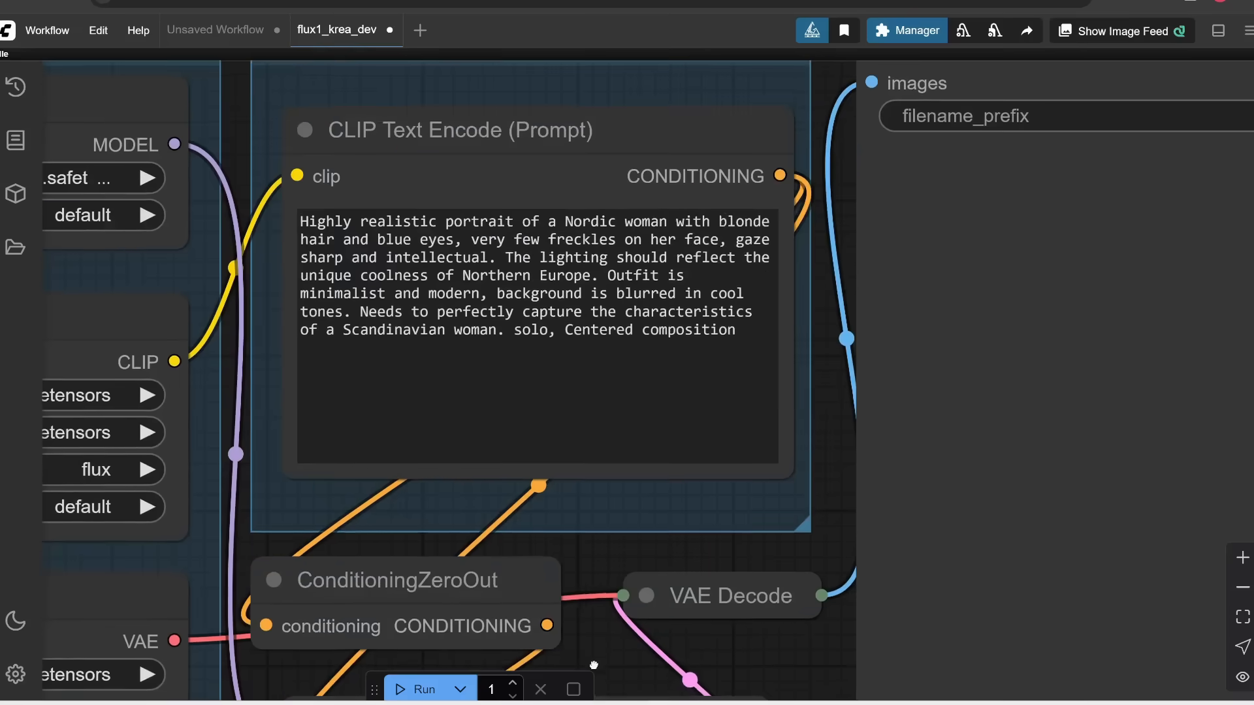
left_click(719, 335)
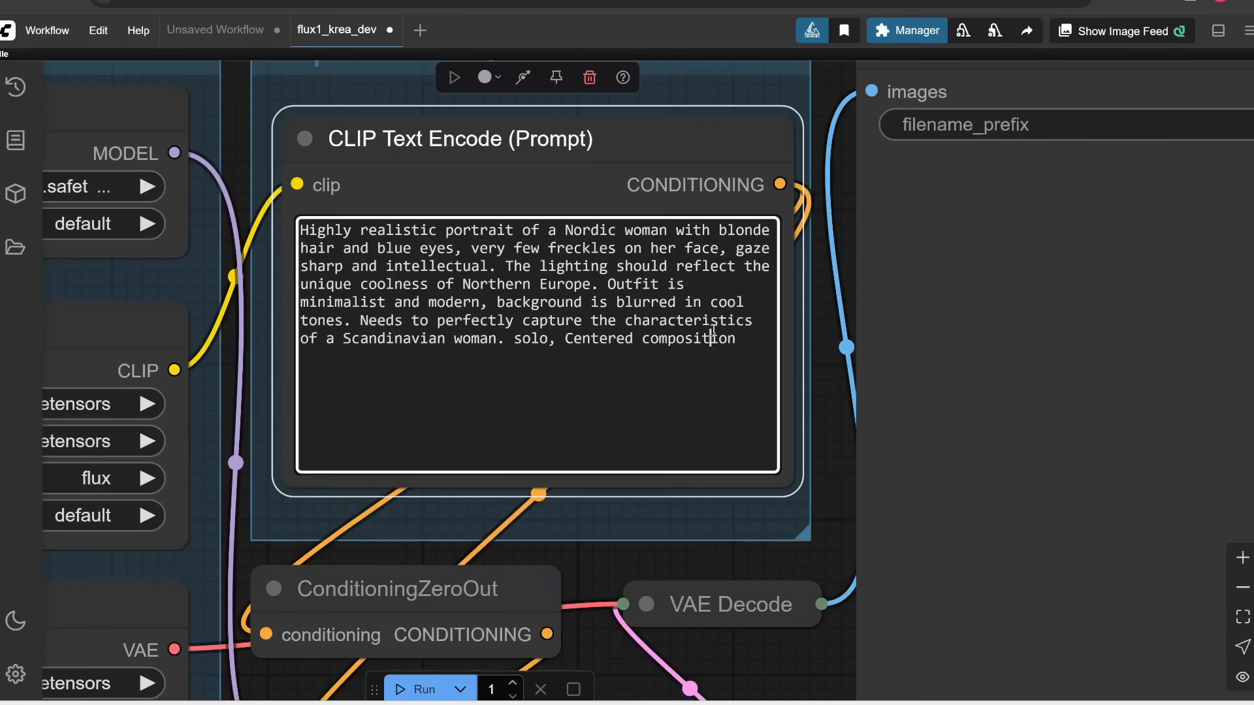
left_click_drag(742, 342, 286, 232)
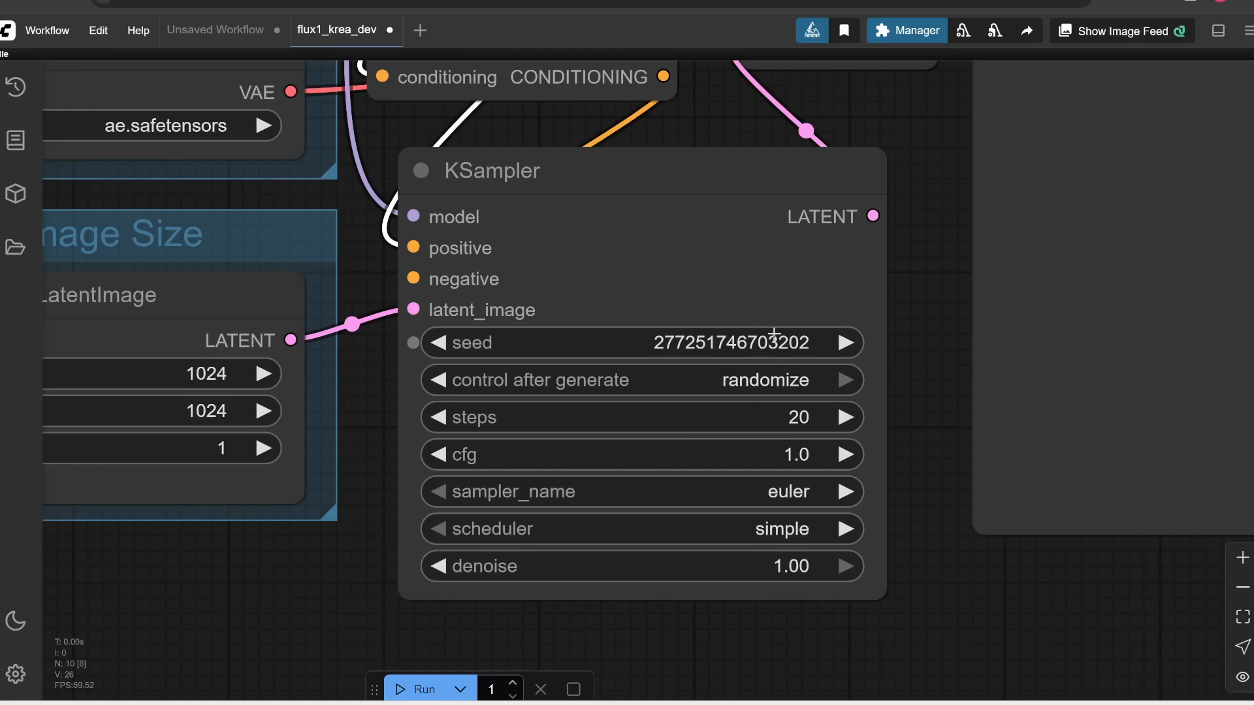
scroll(775, 336, "down", 3)
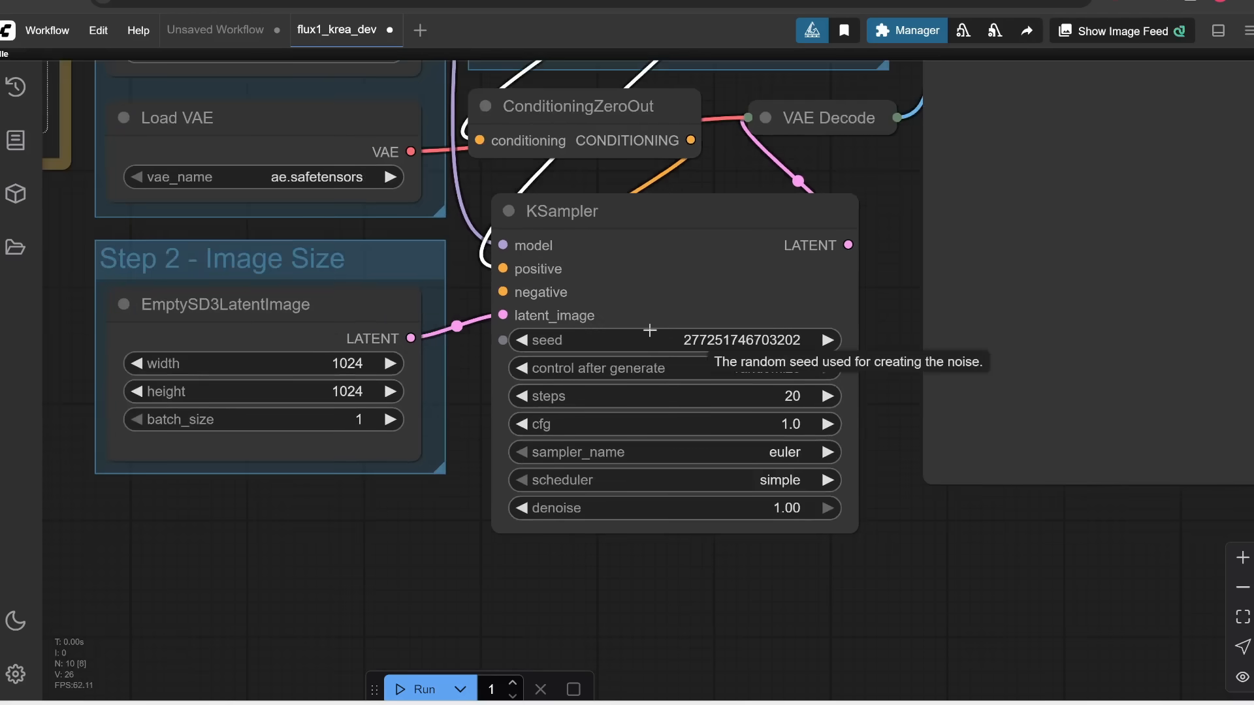
scroll(778, 371, "up", 2)
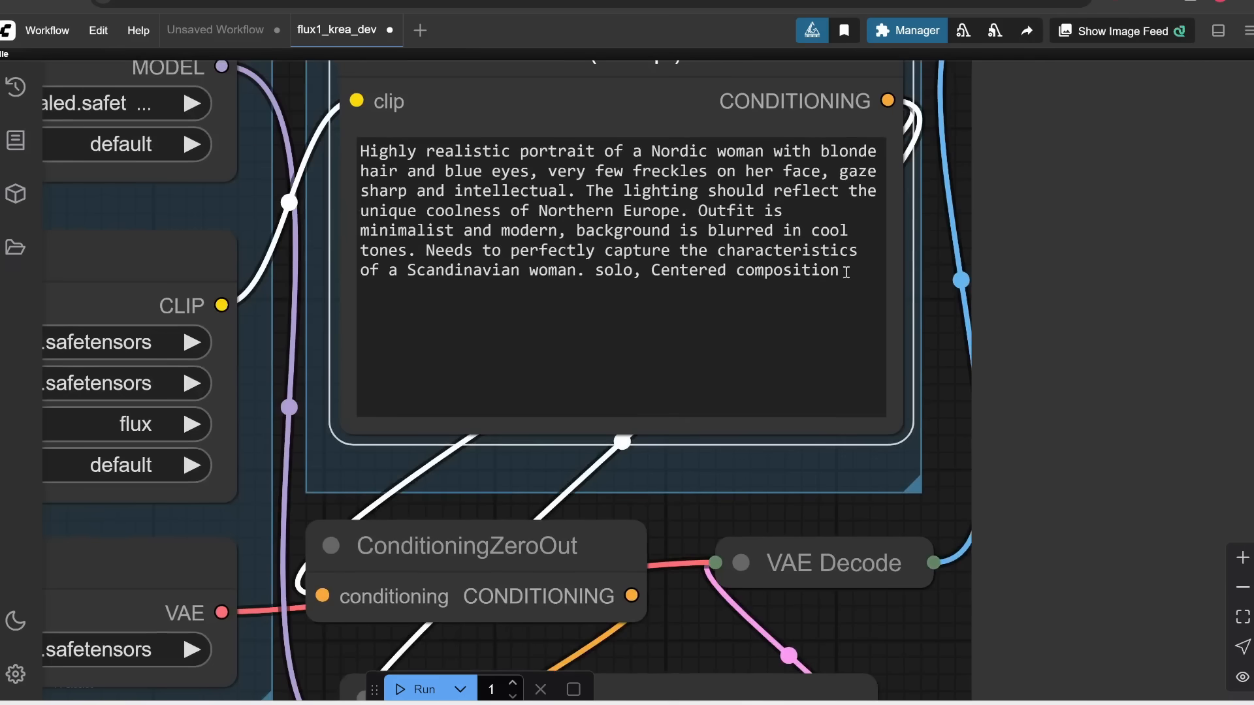
key("ctrl+a")
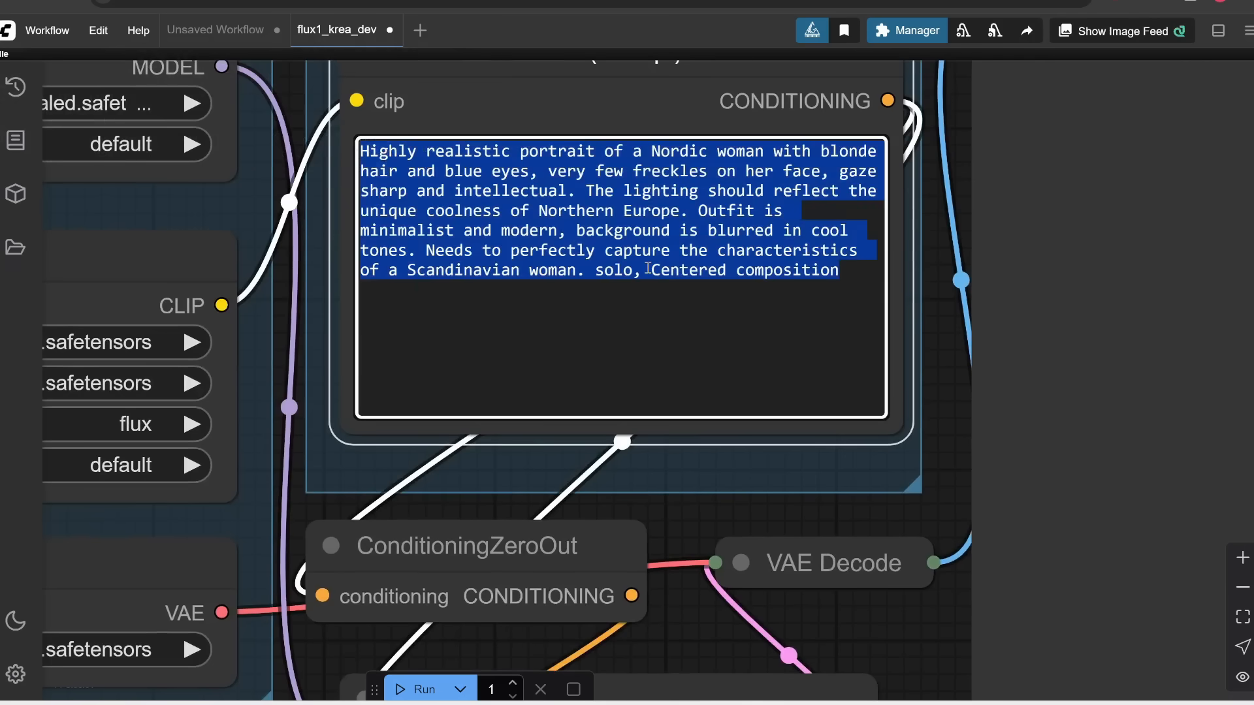
Step: Look through the sampler_name options of the KSampler, close the list without choosing one, and return to the prompt text
scroll(734, 325, "down", 1)
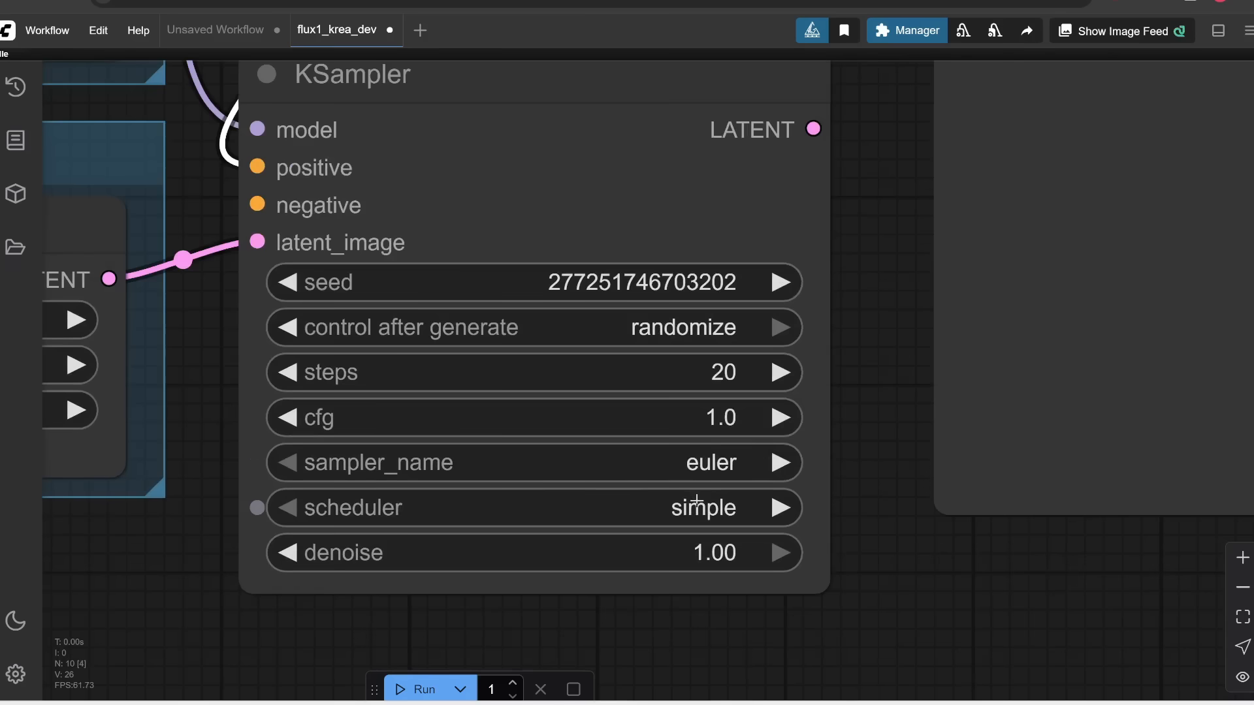
left_click(709, 463)
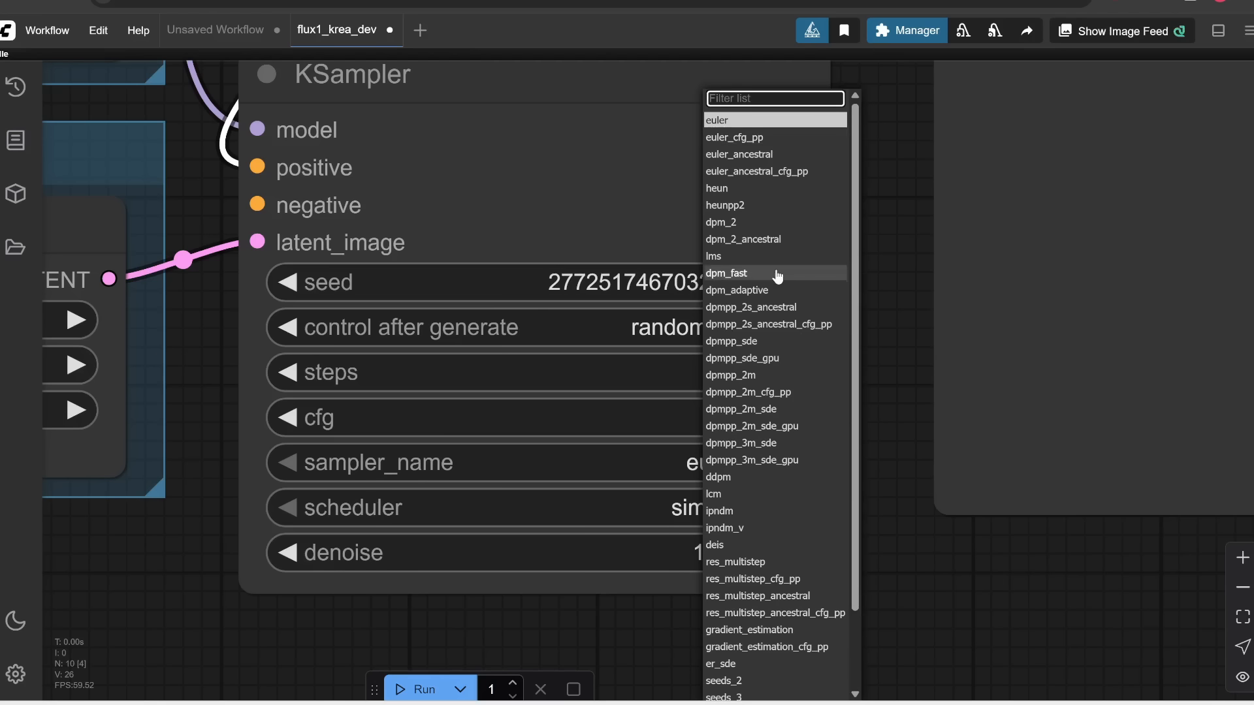
left_click(891, 507)
scroll(891, 507, "down", 5)
left_click_drag(864, 230, 858, 531)
scroll(848, 444, "down", 1)
left_click_drag(837, 251, 805, 243)
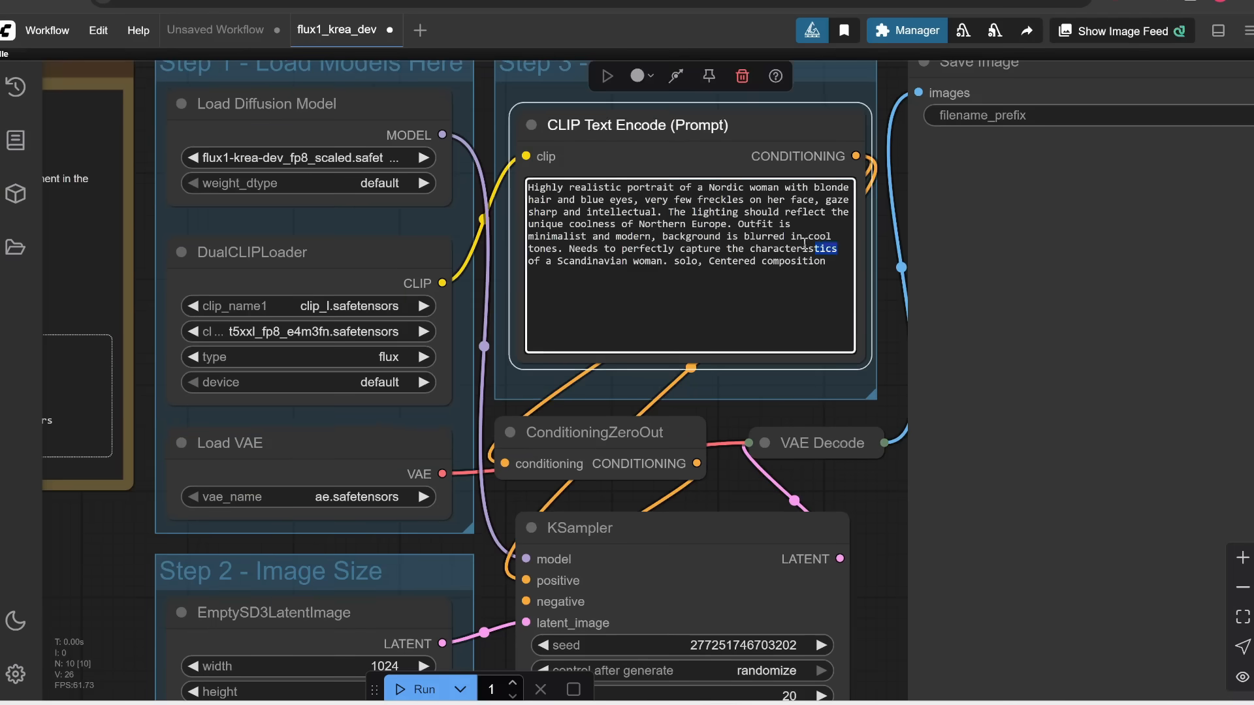
Step: Set the image size in the EmptySD3LatentImage node to a width of 768 and a height of 1280
key("ctrl+a")
left_click(816, 286)
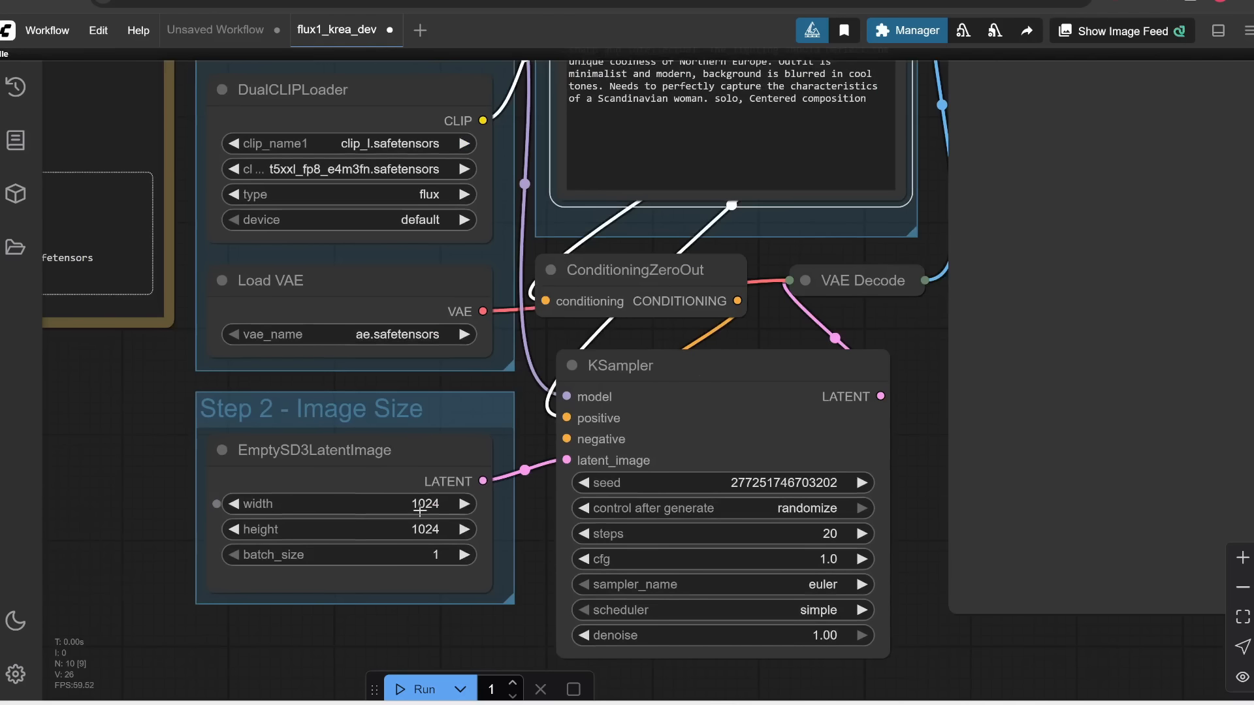
left_click(426, 505)
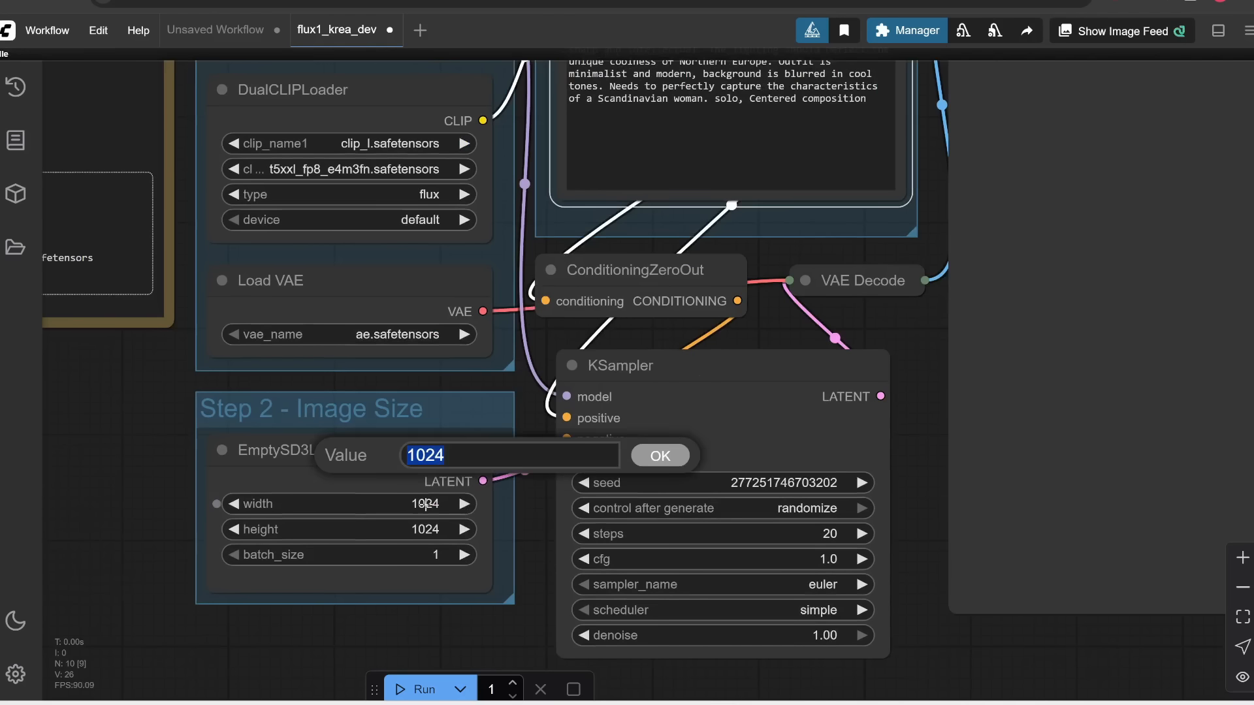
type("768")
key("Return")
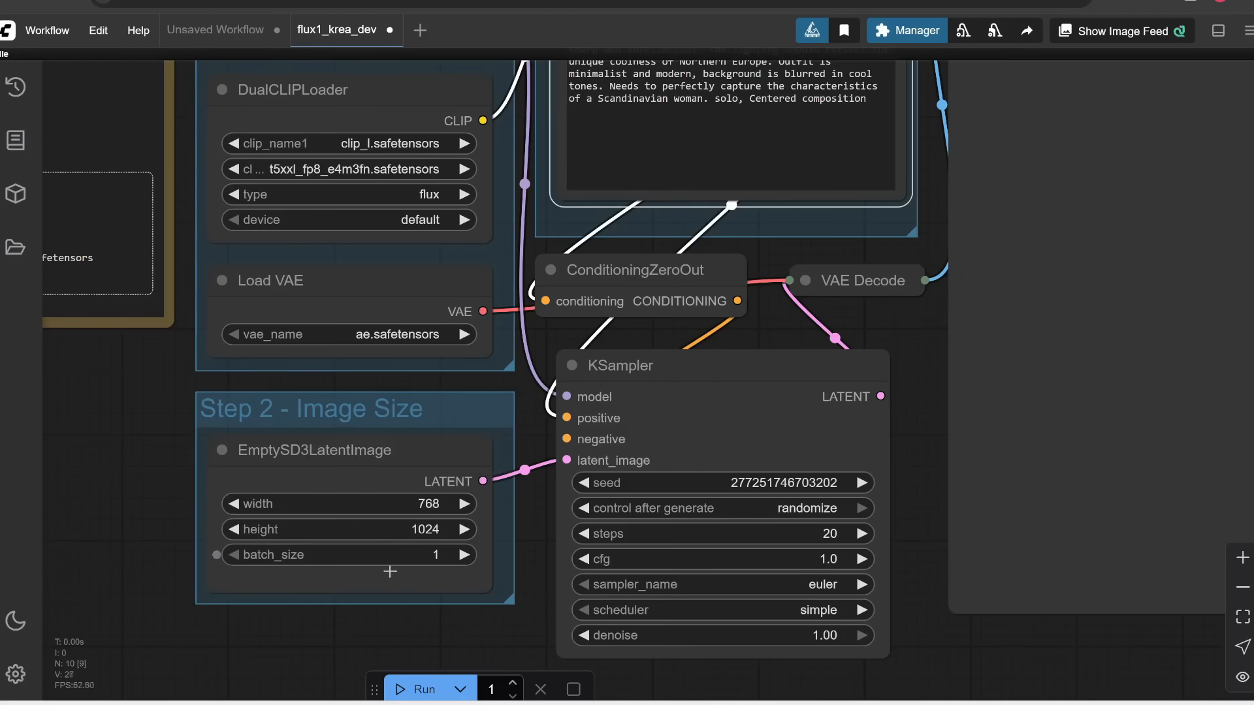
left_click(416, 537)
type("1280")
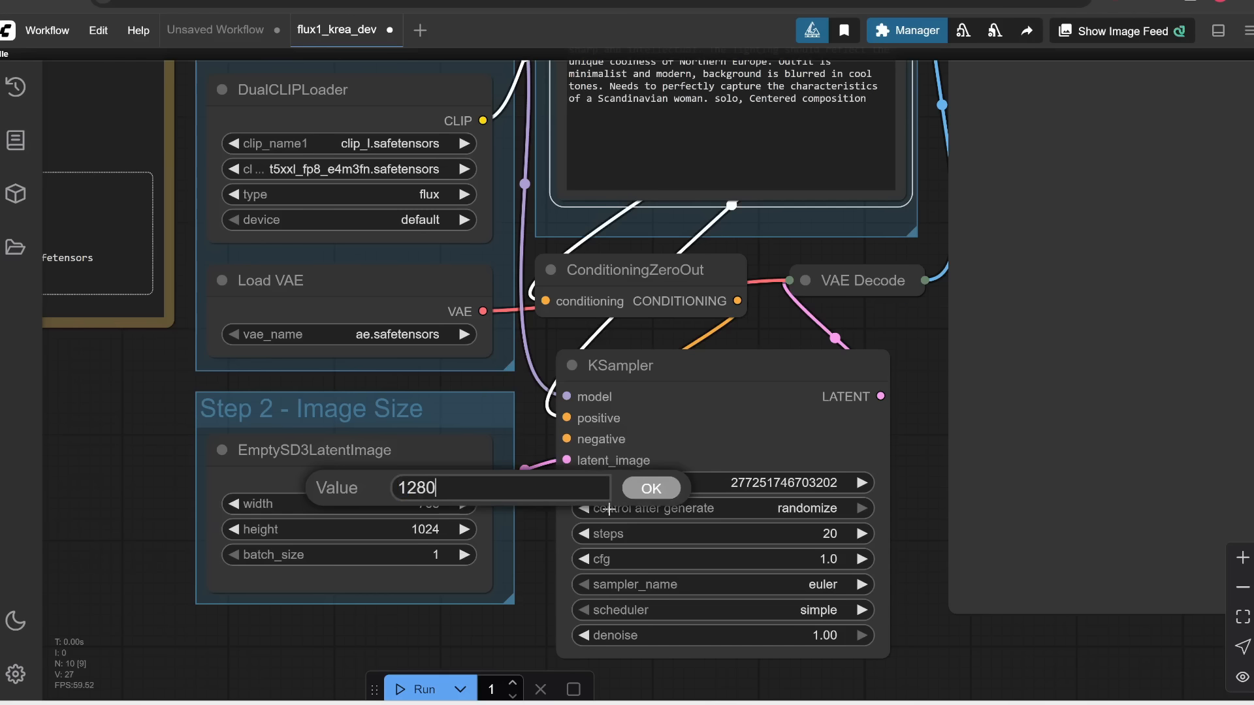
key("Return")
Step: Replace the CLIP Text Encode prompt with "an amateur photo of a woman in a cafe. midshot portrait" and run the workflow
scroll(772, 400, "up", 5)
left_click(782, 347)
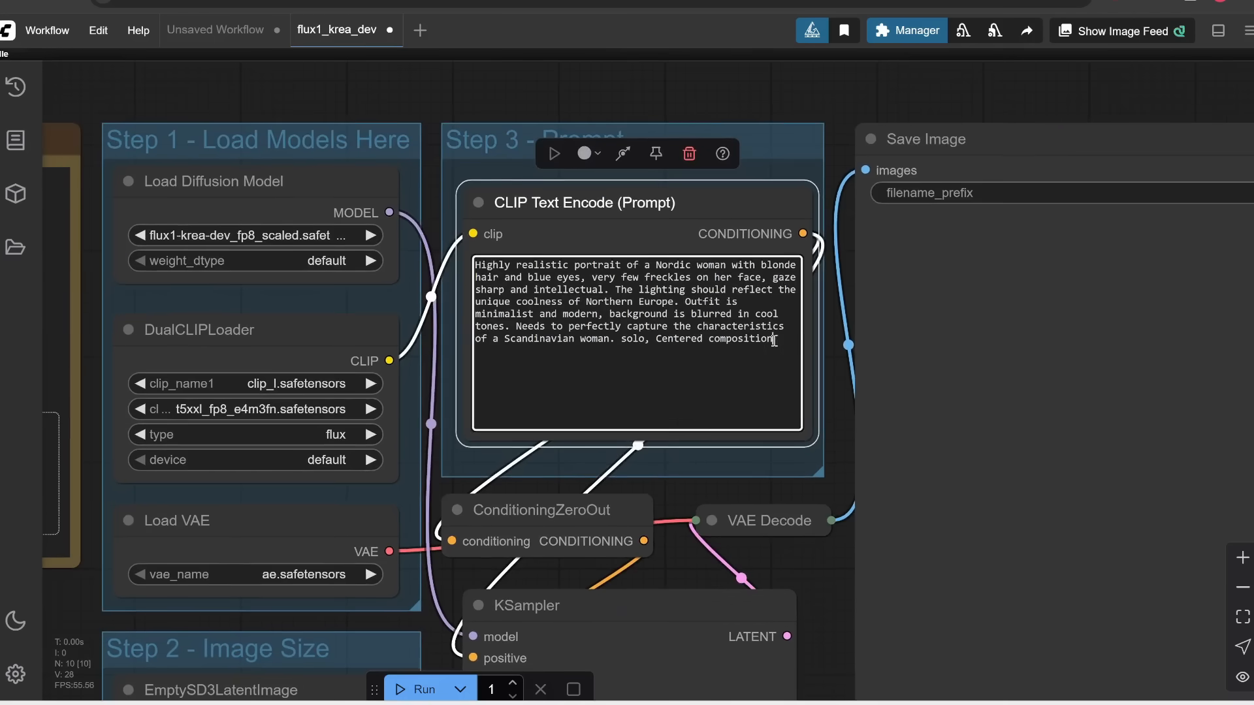
key("ctrl+a")
type("an amateur photo of a woman in a cafe. midshot portrait")
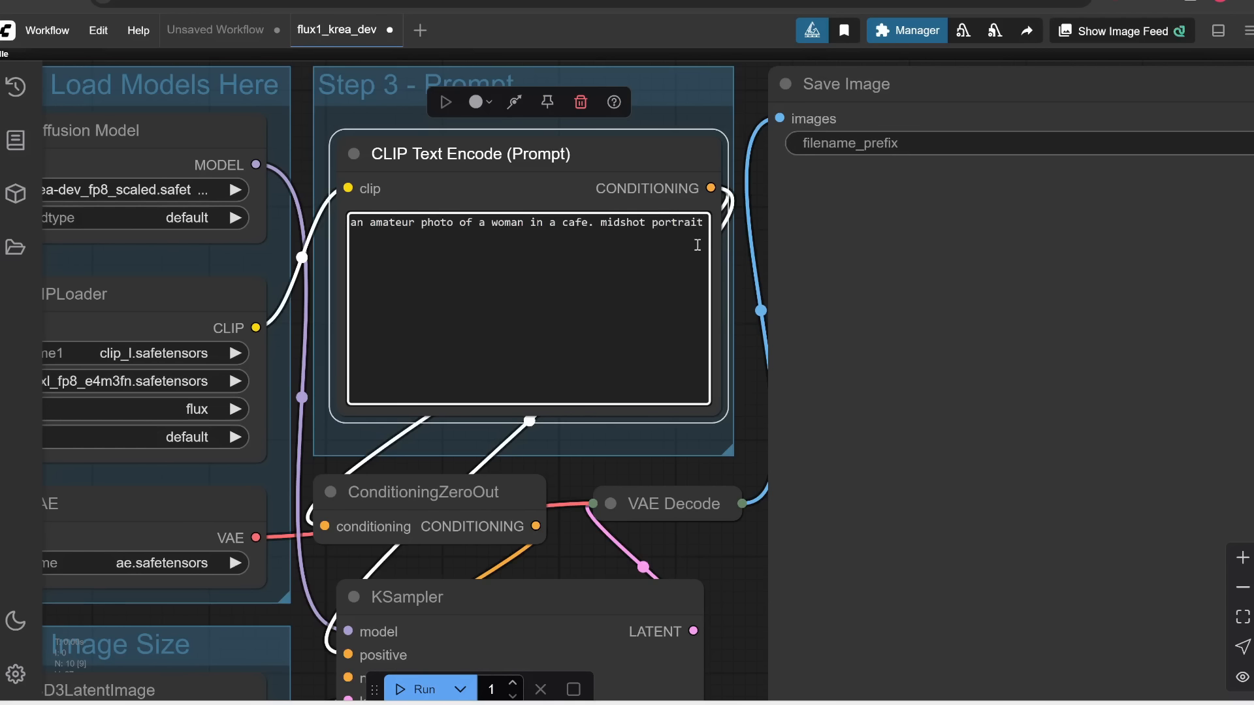
scroll(718, 368, "down", 3)
left_click_drag(718, 558, 720, 449)
left_click(410, 690)
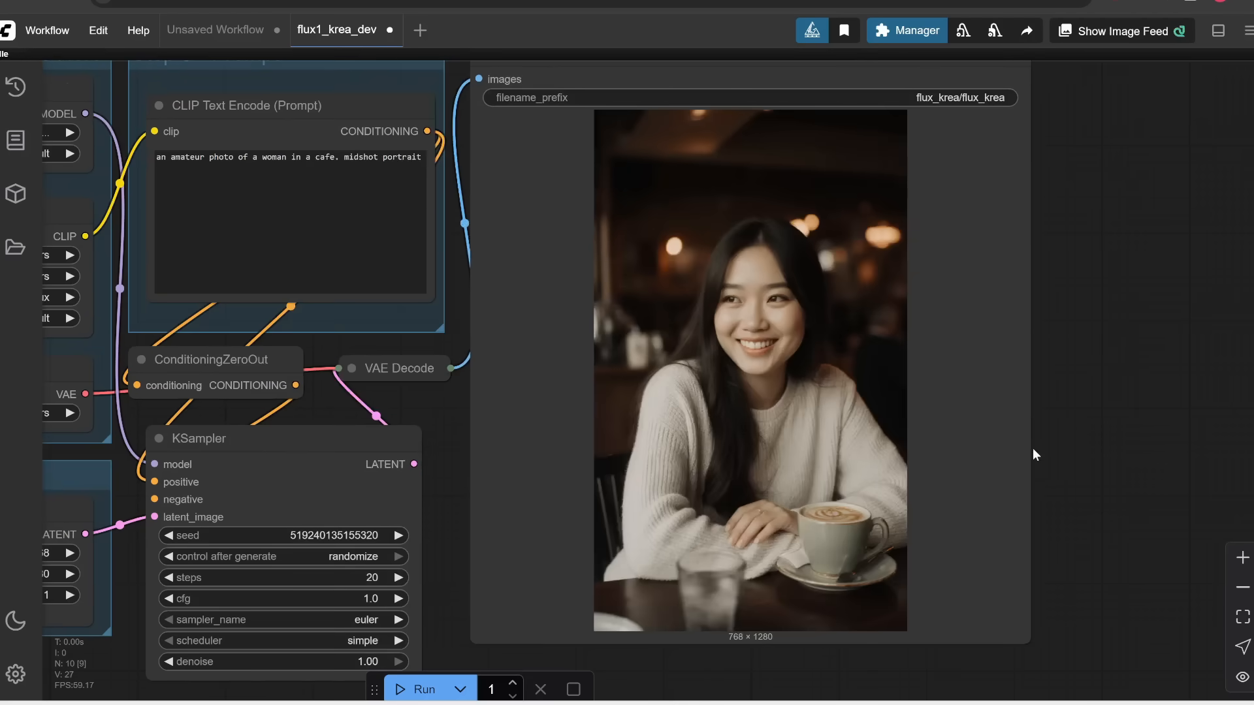
Step: Examine the generated cafe portrait in the Save Image node and view the Black Forest Labs article on FLUX.1 Krea [dev]
scroll(992, 468, "up", 2)
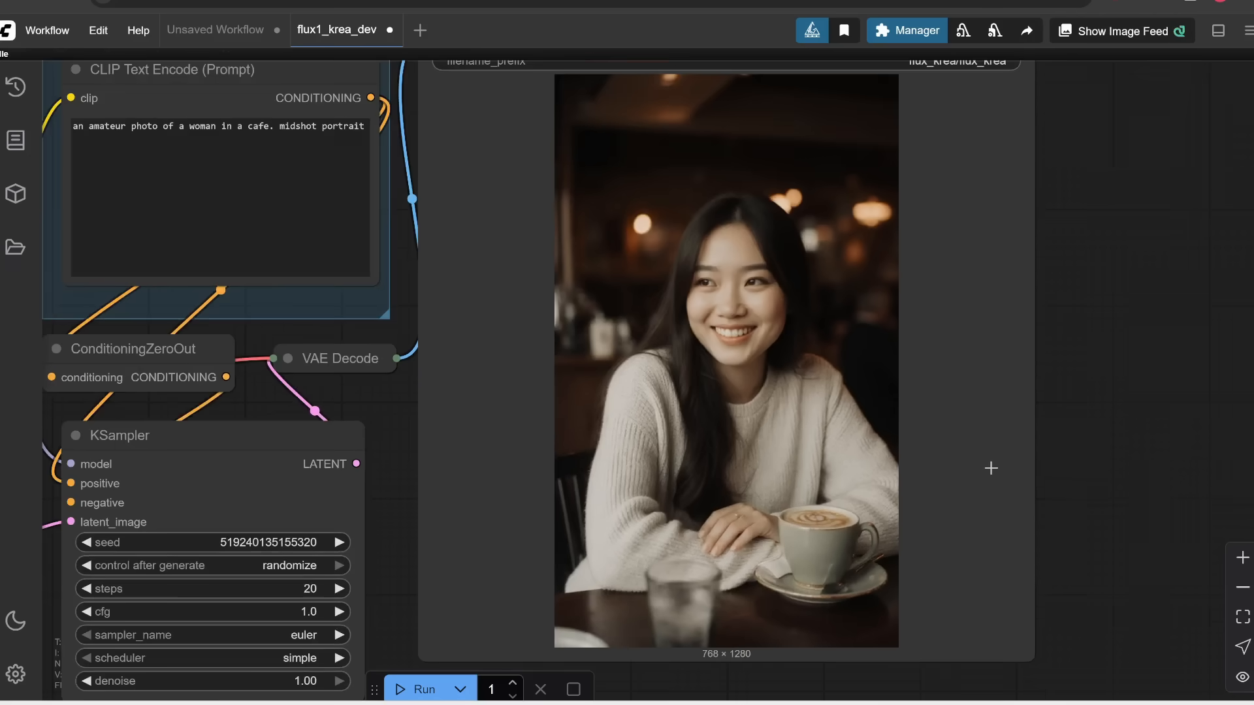
left_click_drag(1115, 345, 1131, 367)
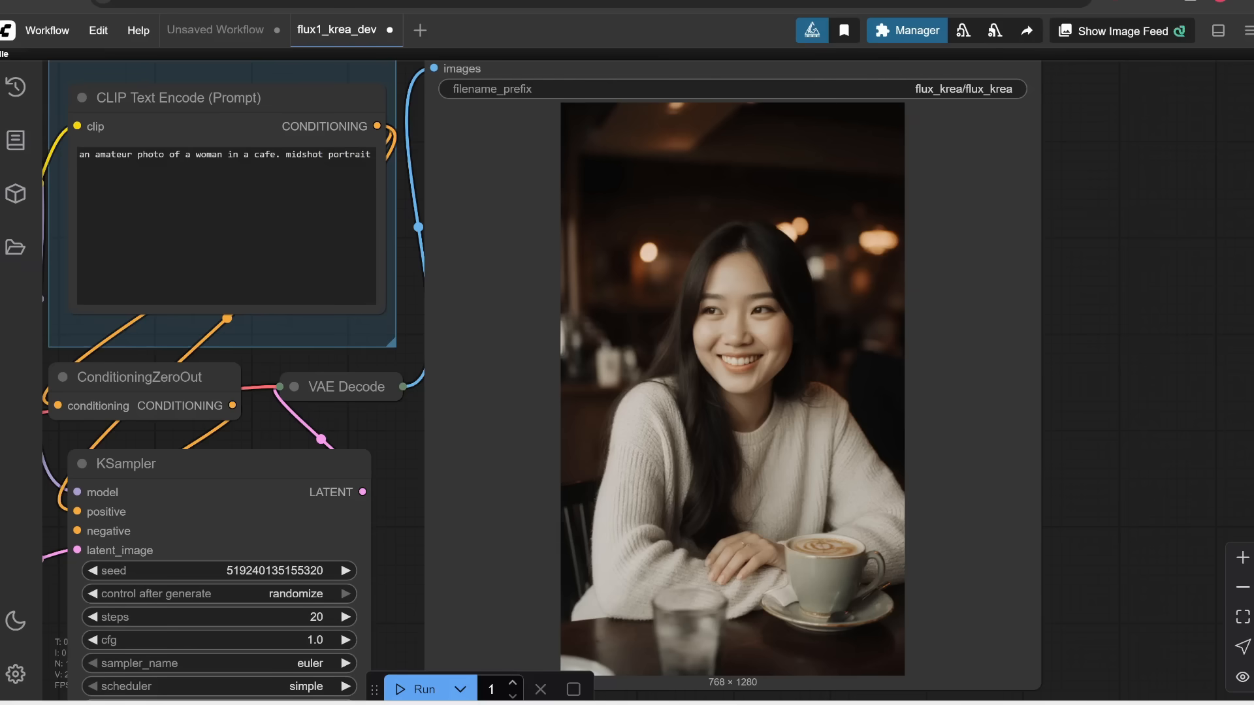
left_click(644, 704)
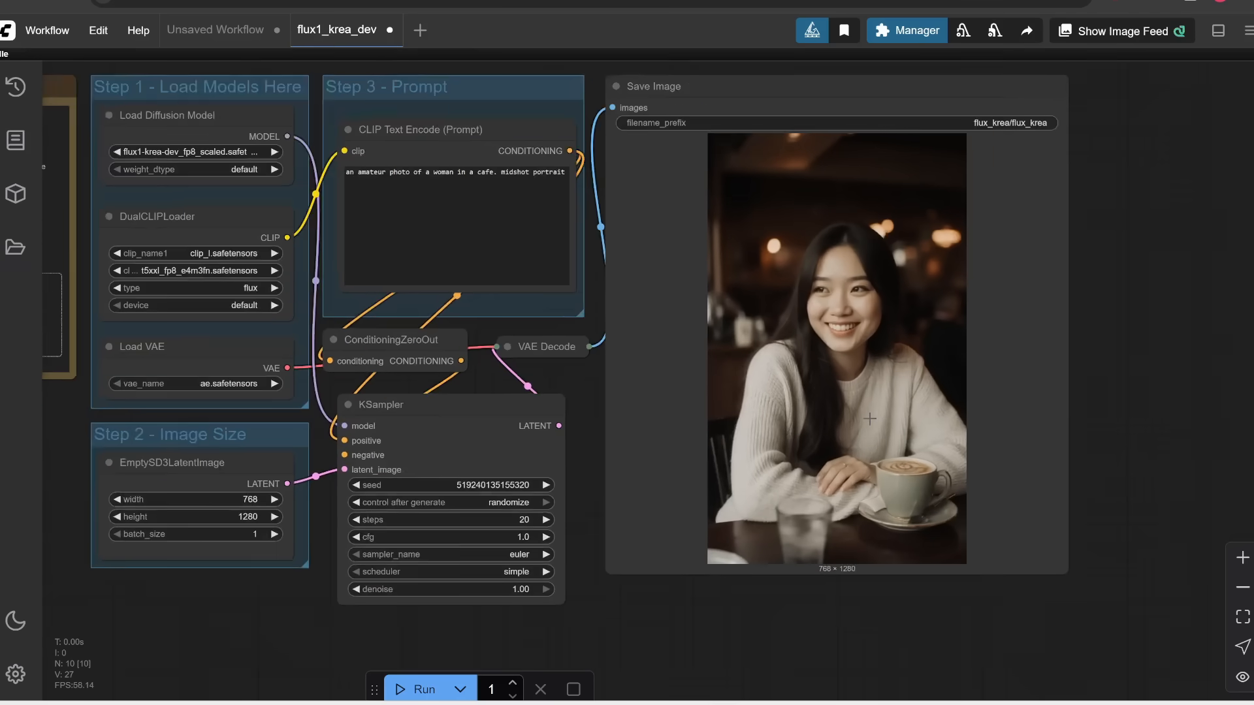
scroll(870, 419, "up", 2)
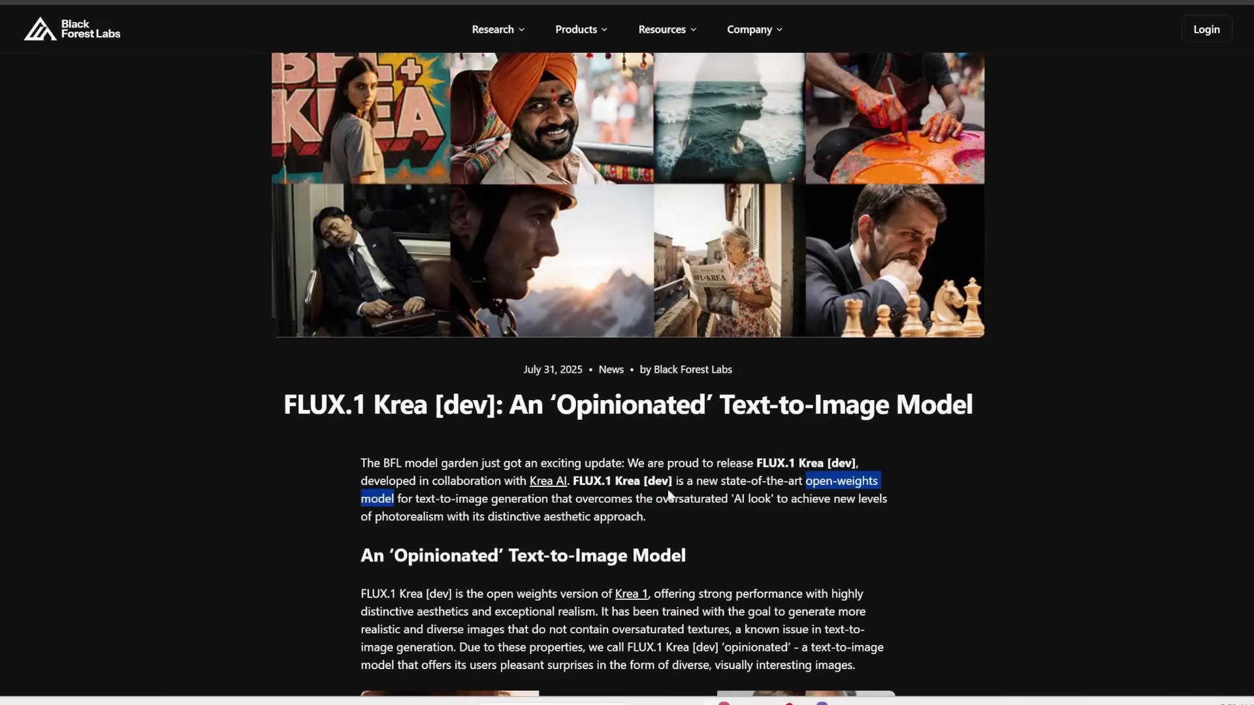
left_click(720, 448)
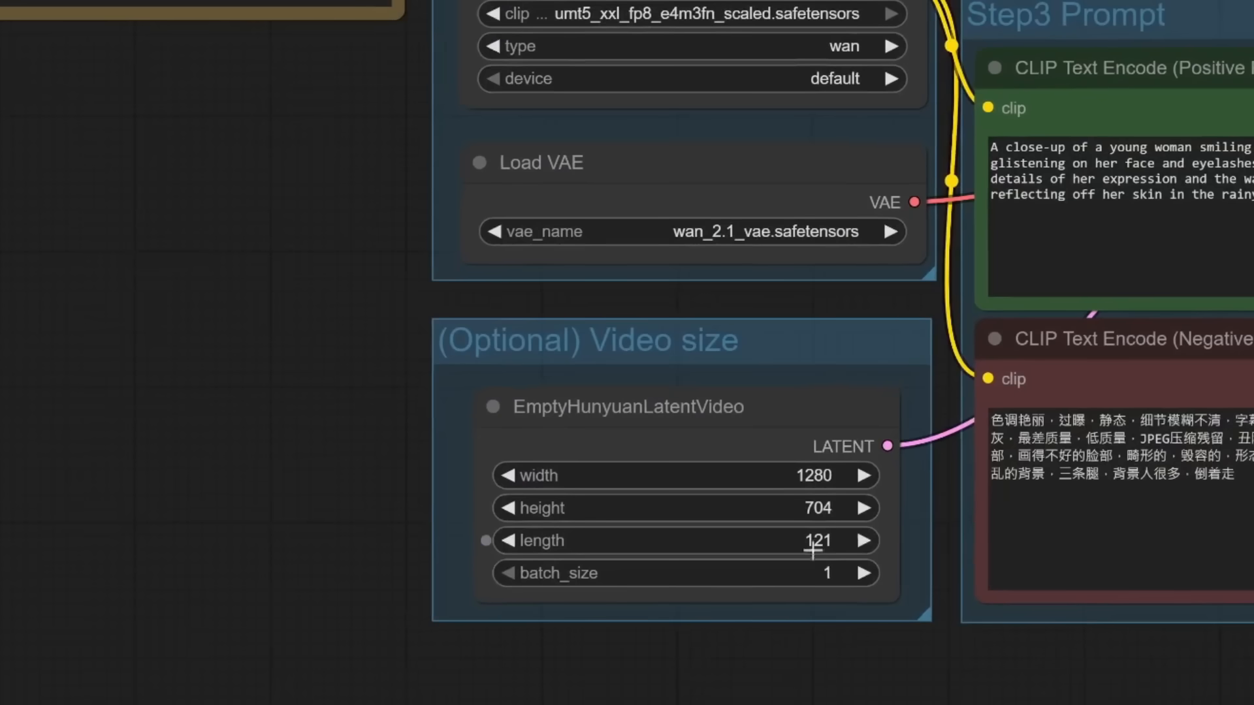
Step: Set the length in the EmptyHunyuanLatentVideo node of the Wan 2.2 text-to-video workflow to 1
left_click(814, 543)
type("1")
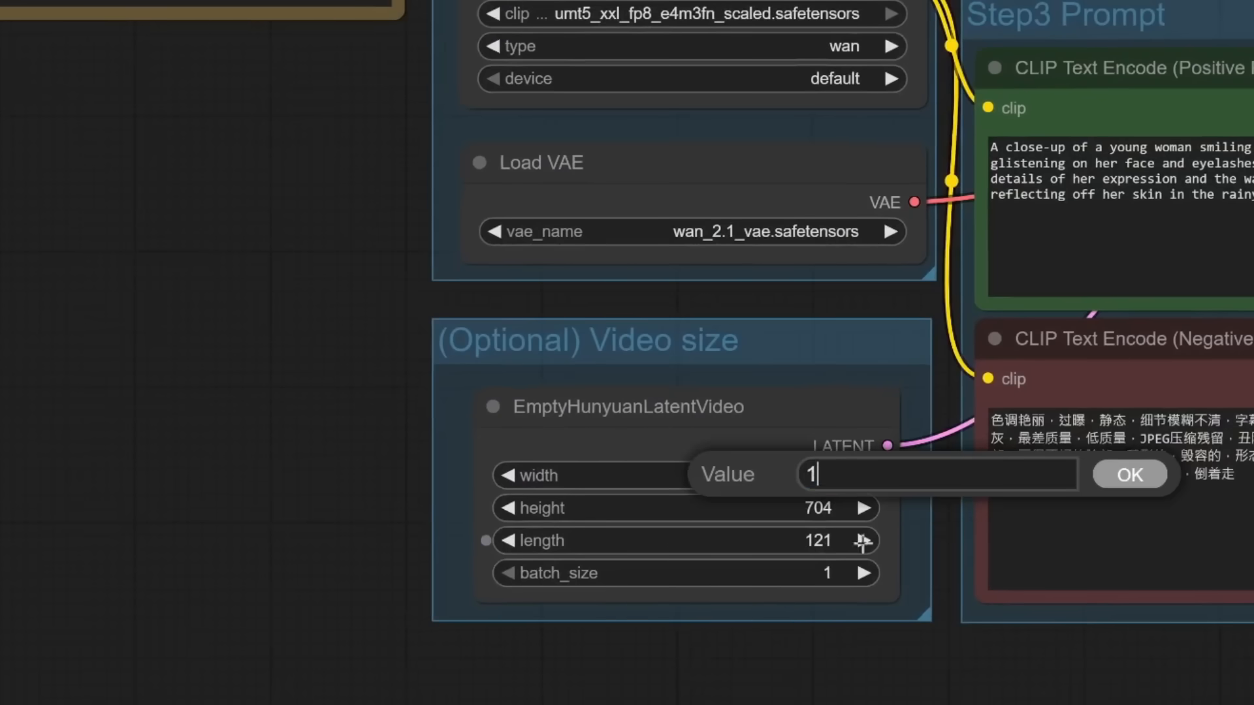
left_click(1135, 480)
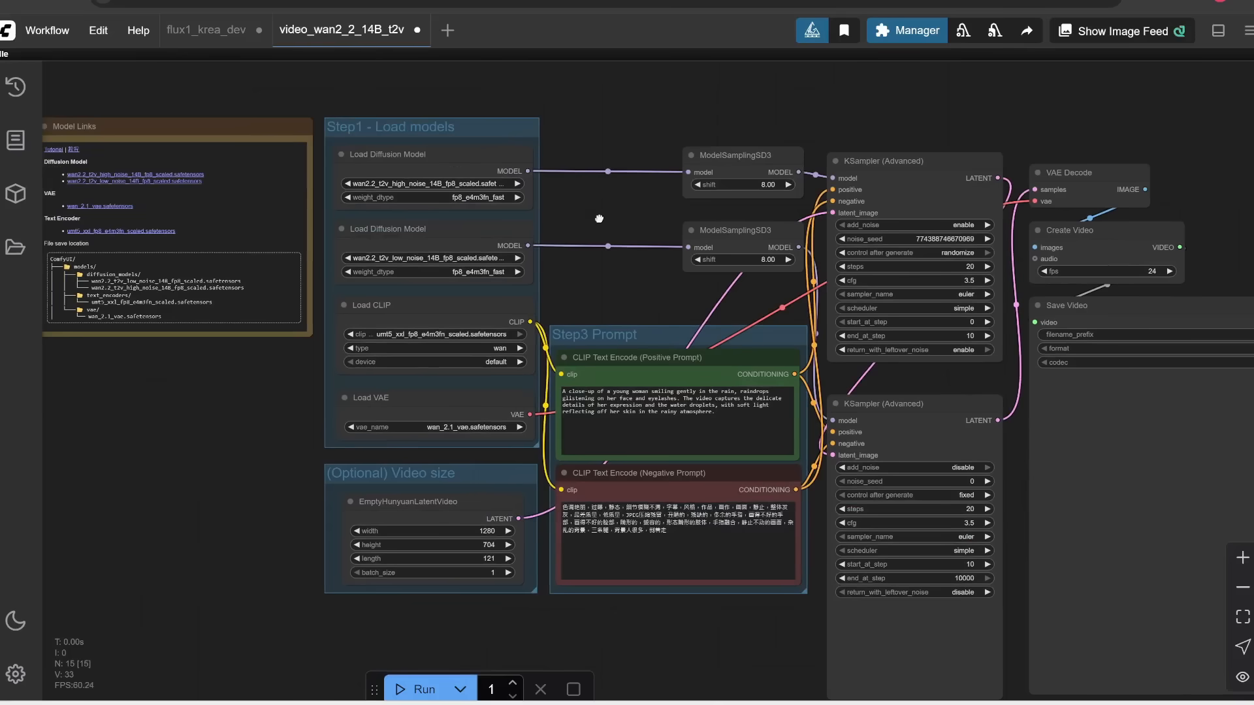
Step: Look through the sampler_name options of the first KSampler (Advanced) node and close the list without choosing one
left_click_drag(599, 218, 788, 267)
scroll(600, 282, "up", 4)
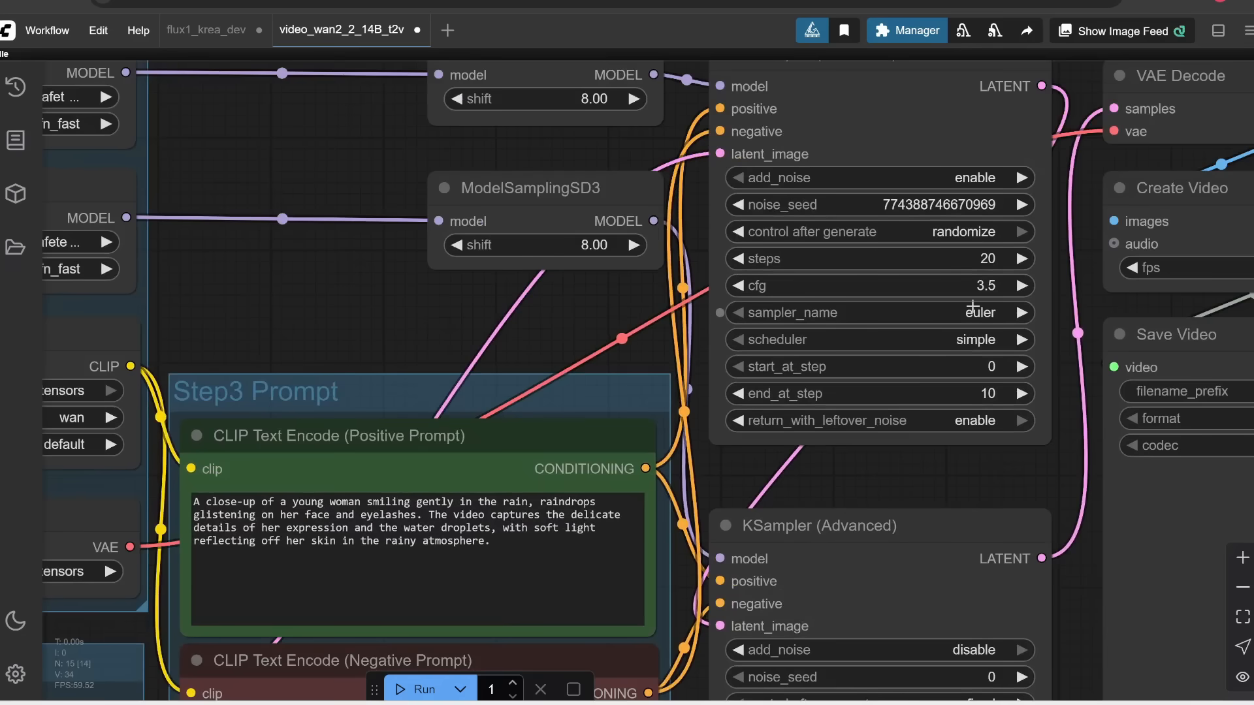
left_click(973, 313)
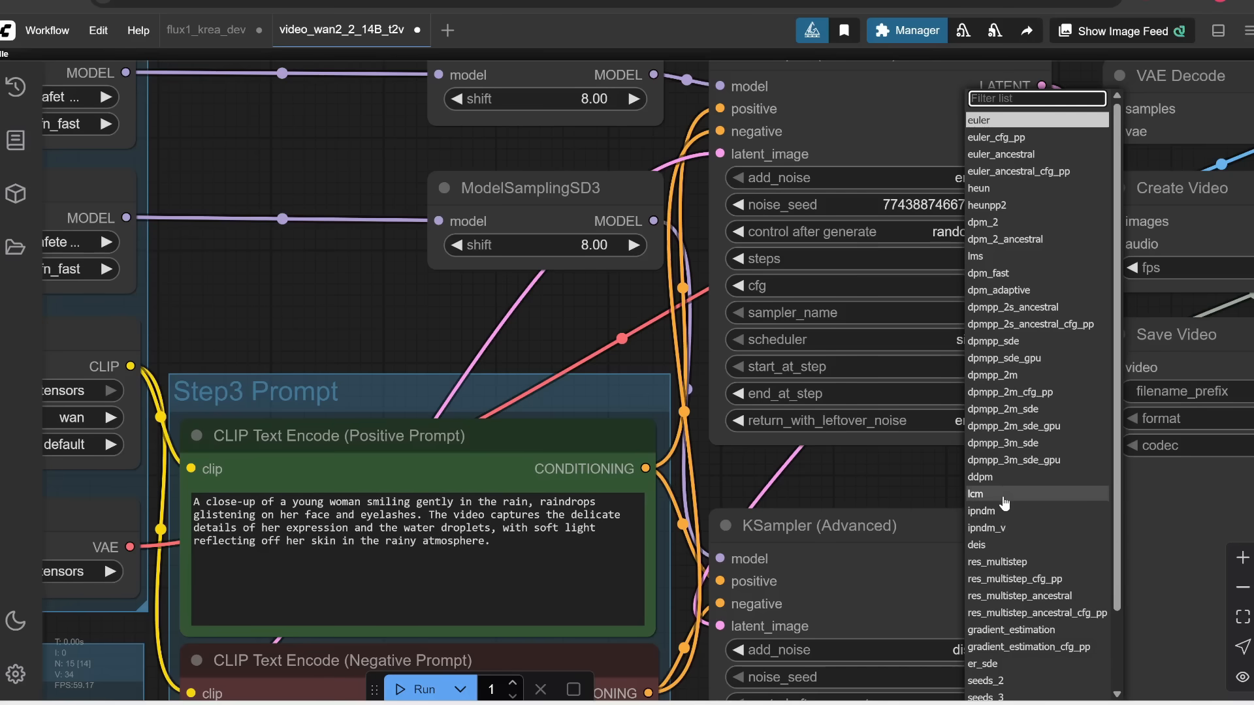
key("Escape")
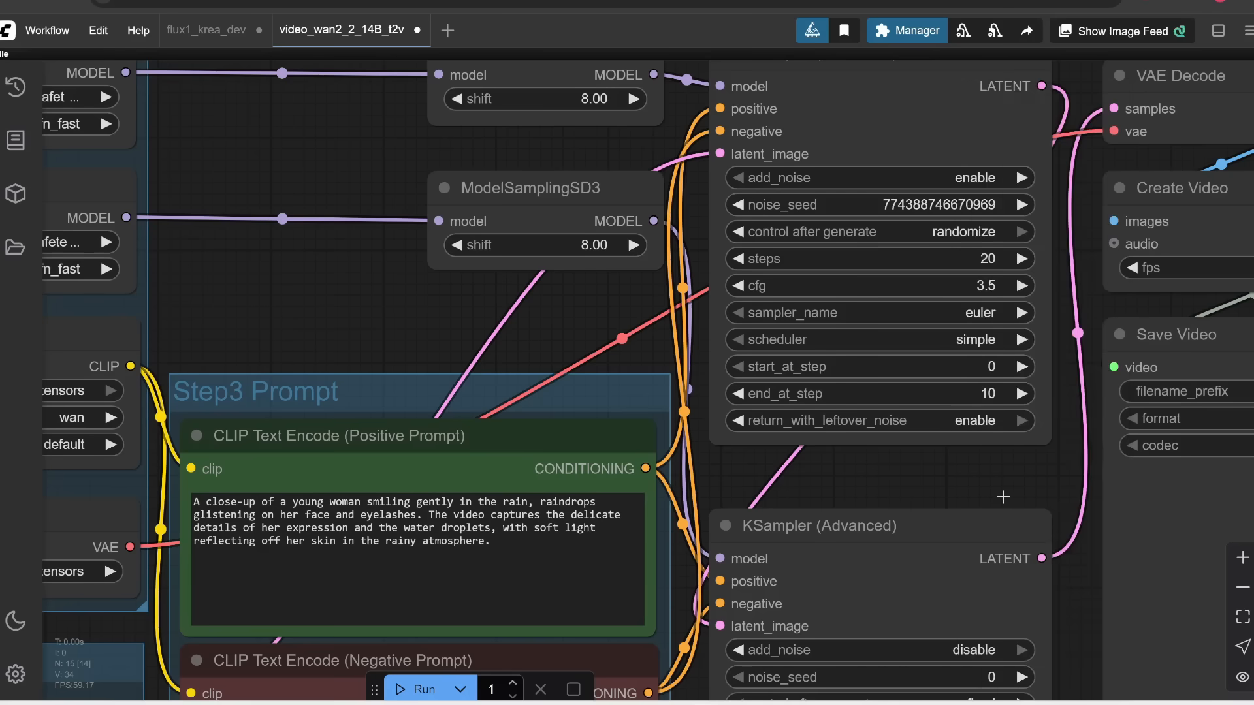